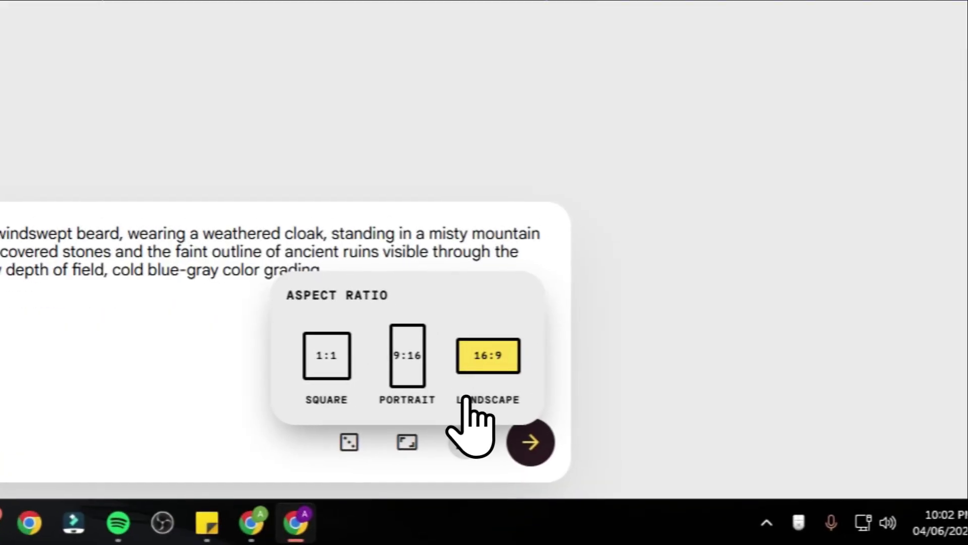
Generate landscape images of the cloaked bearded man from the mountain-valley prompt.
click(531, 442)
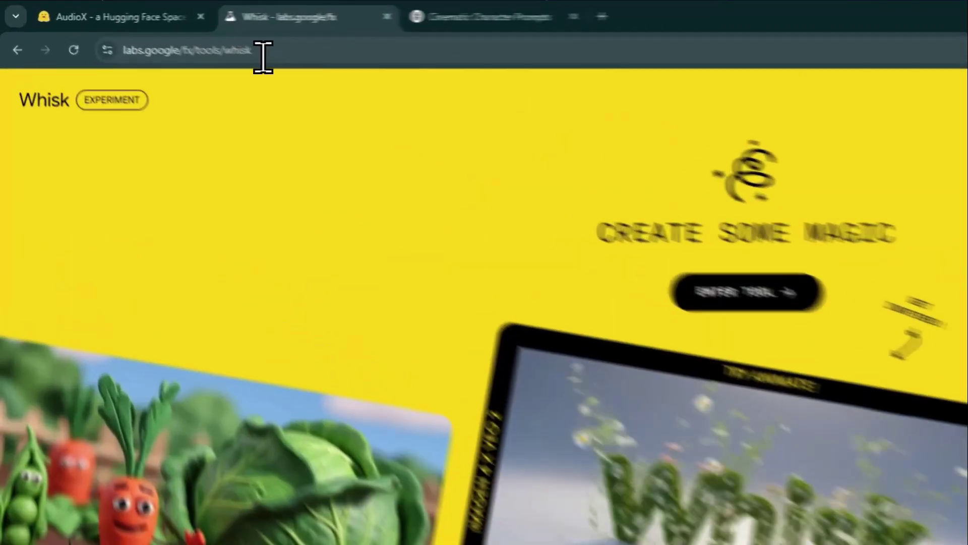
Browse the Whisk landing gallery, enter the tool and advance the welcome tour to the video slide.
click(166, 32)
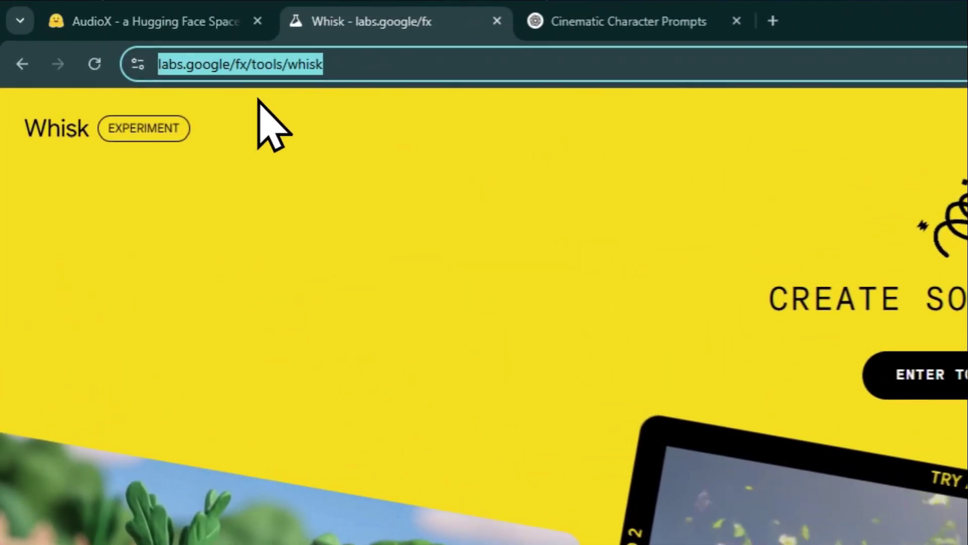
click(258, 100)
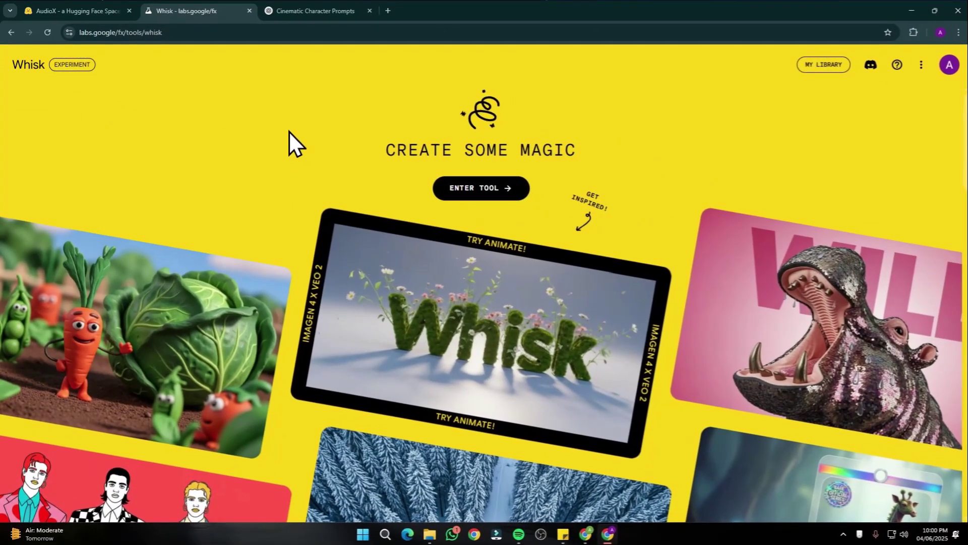
scroll(264, 121, down, 8)
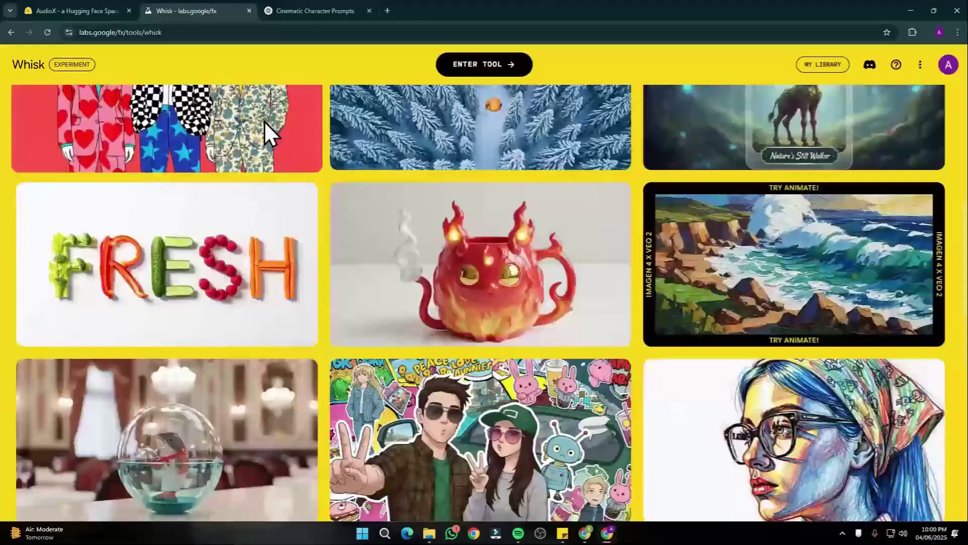
scroll(264, 121, down, 8)
scroll(322, 257, down, 5)
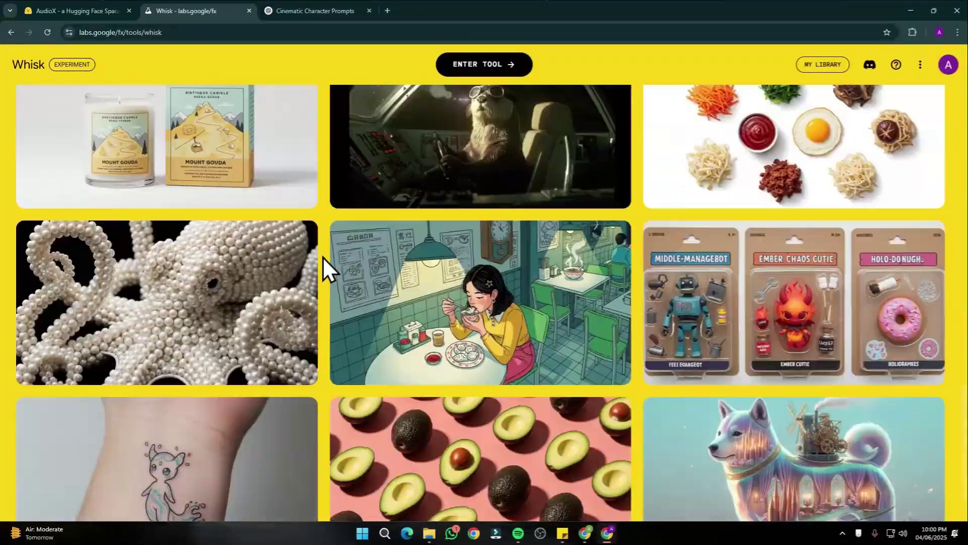
scroll(322, 256, down, 1)
scroll(322, 257, up, 13)
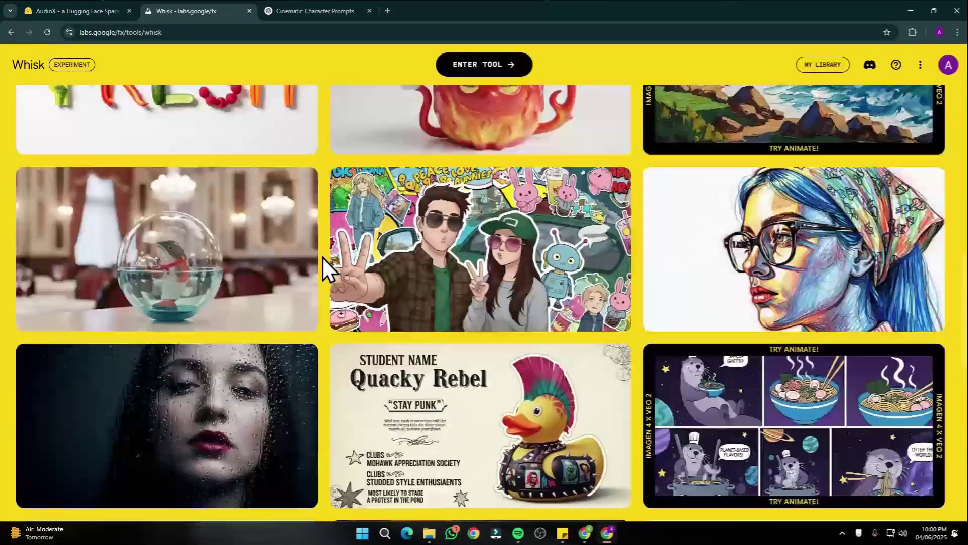
scroll(322, 256, up, 5)
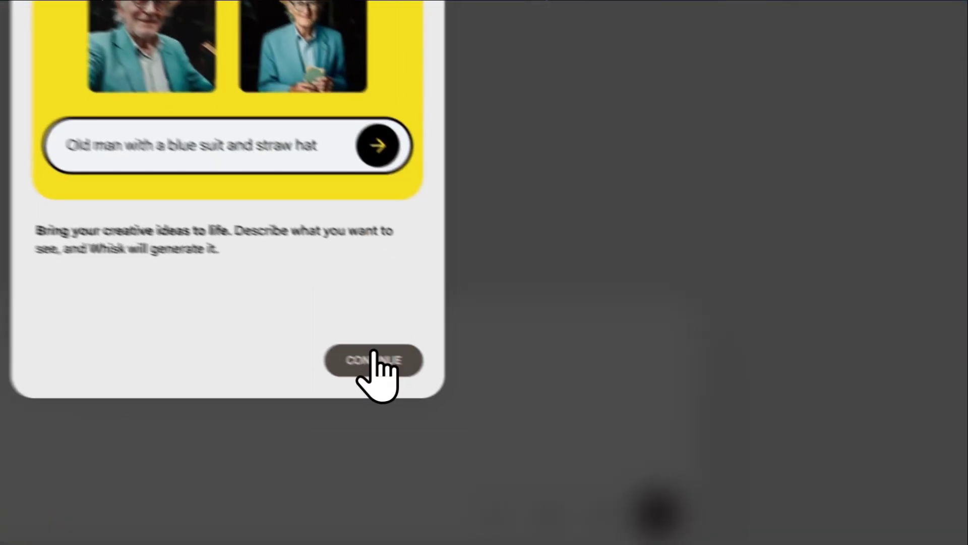
click(564, 405)
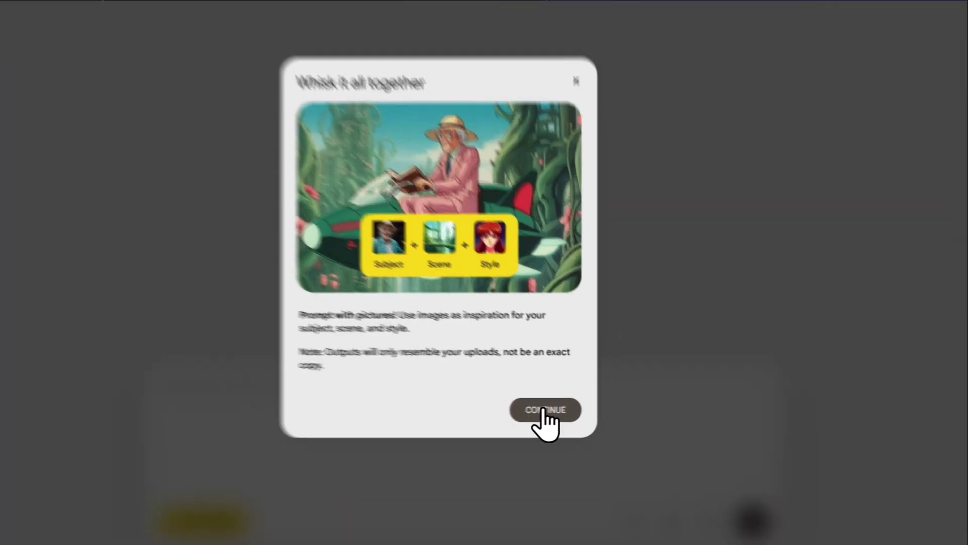
click(565, 406)
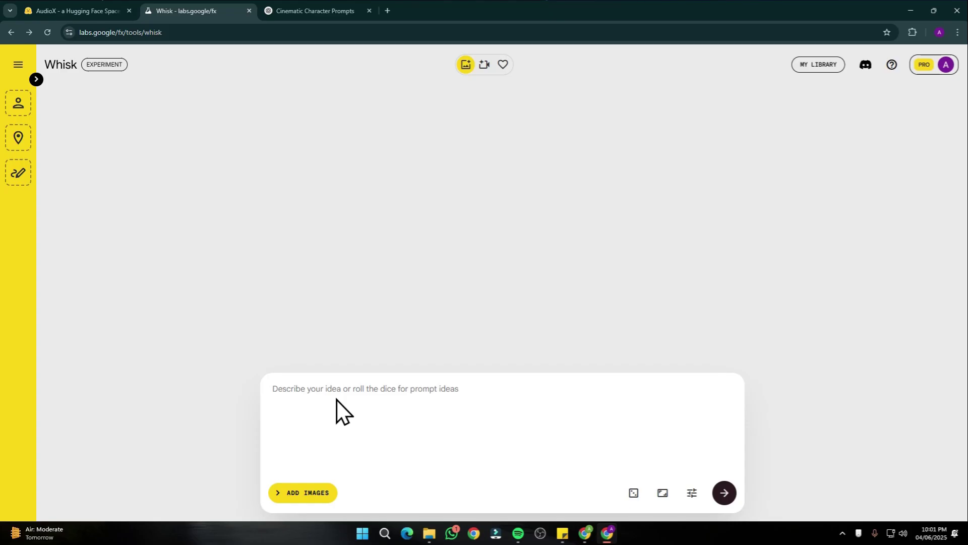
Switch to the ChatGPT 'Cinematic Character Prompts' chat showing 'Wanderer in the Highlands'.
click(321, 12)
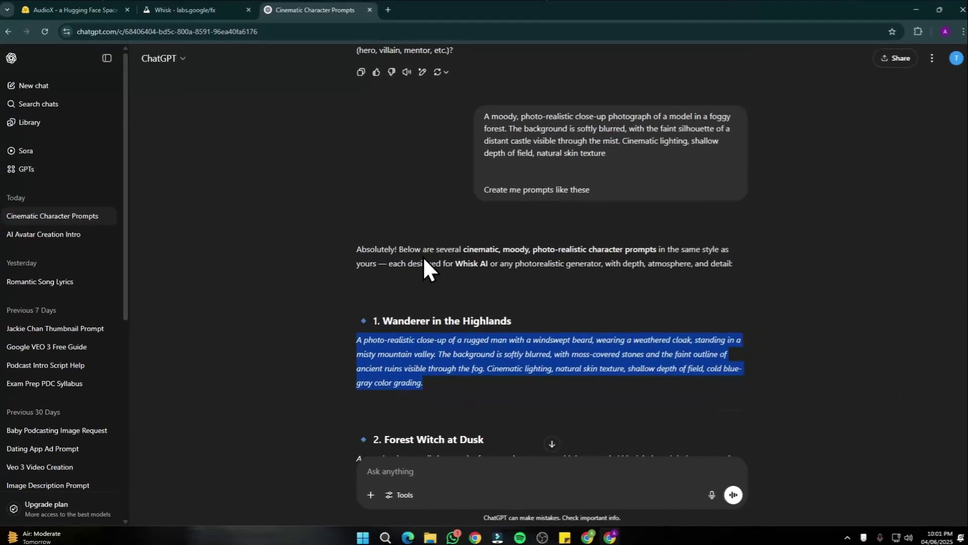
Paste the 'Wanderer in the Highlands' prompt from ChatGPT into Whisk's prompt box.
scroll(422, 256, down, 3)
scroll(514, 185, up, 2)
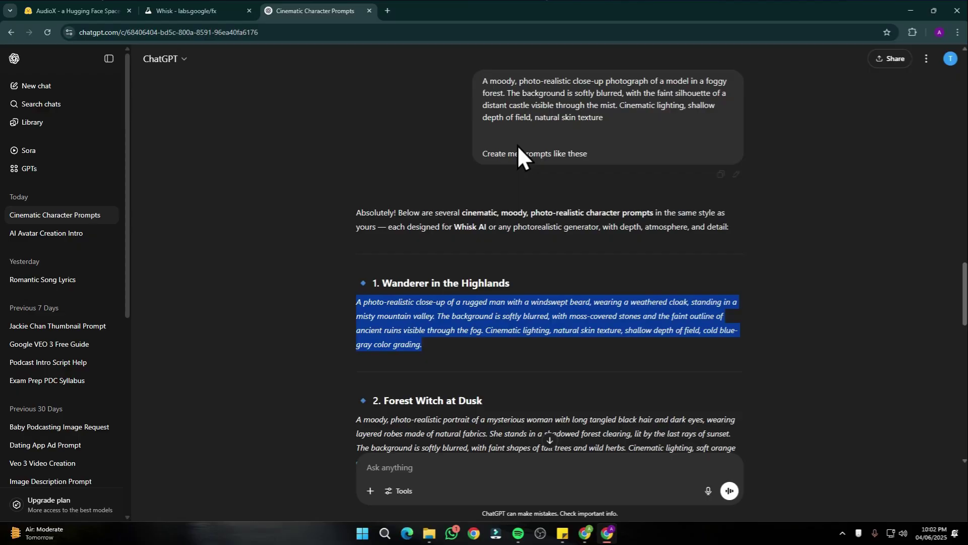
scroll(465, 186, down, 3)
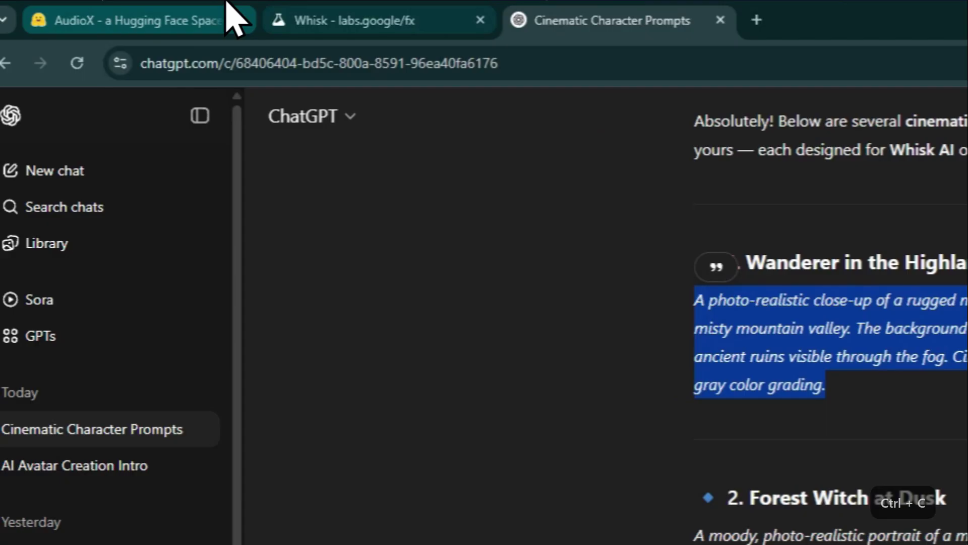
click(161, 6)
key(ctrl+v)
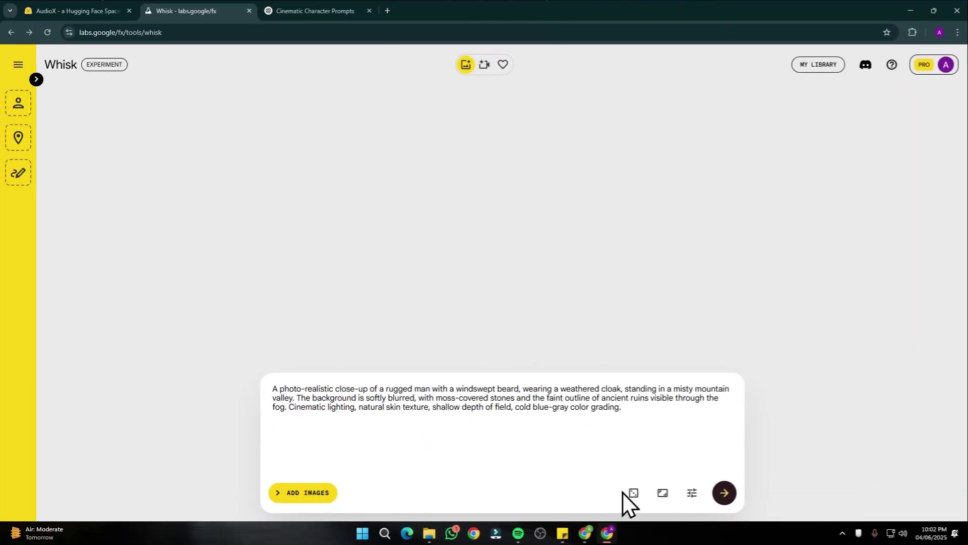
Keep the 16:9 Landscape aspect ratio and the Best Quality image model.
click(661, 493)
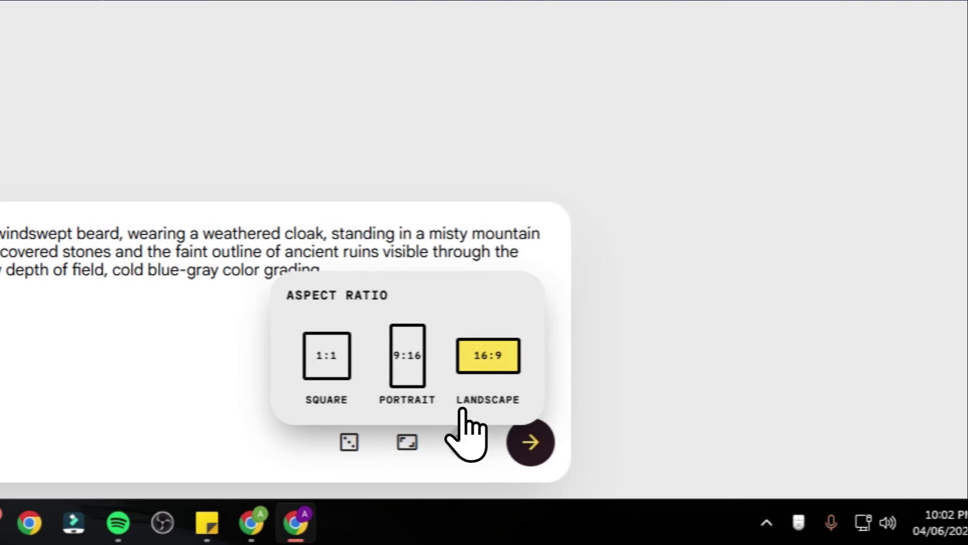
click(464, 440)
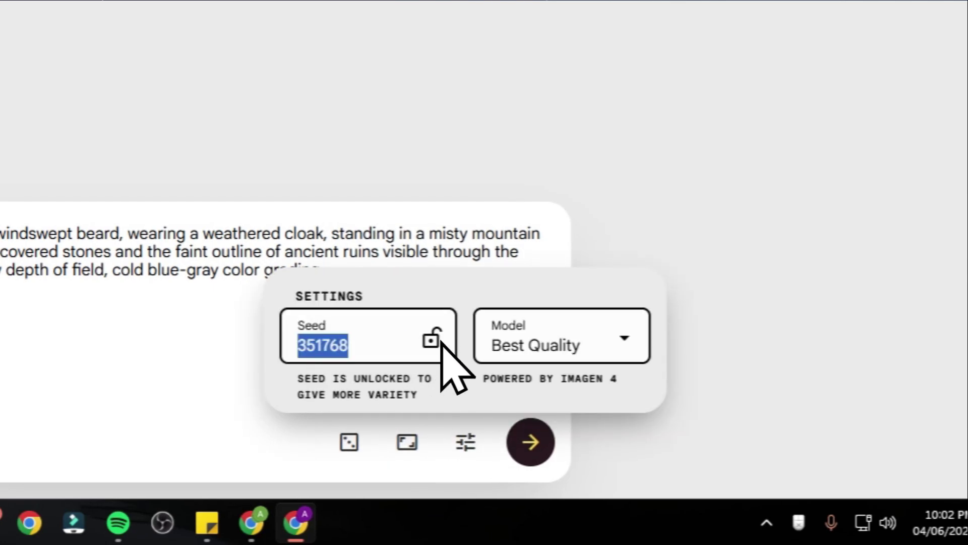
click(571, 348)
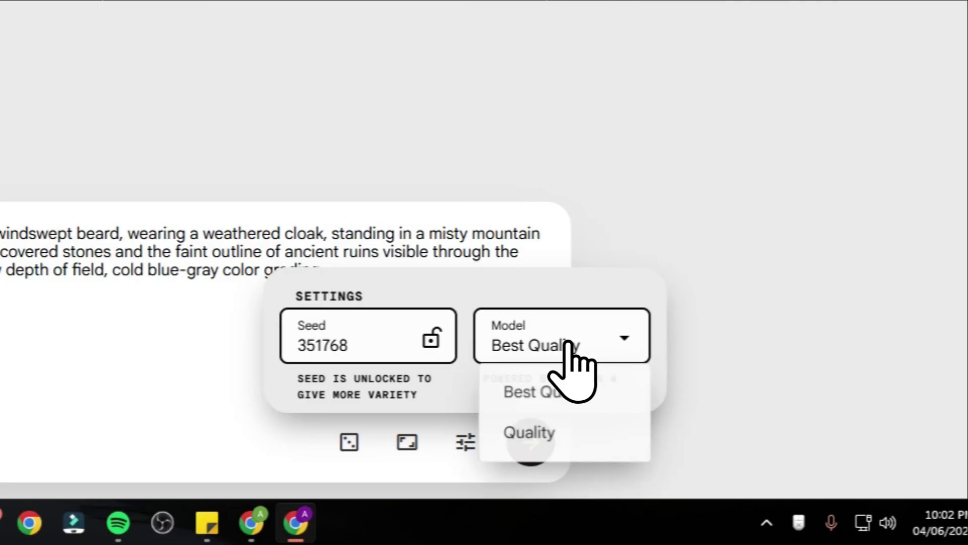
click(560, 404)
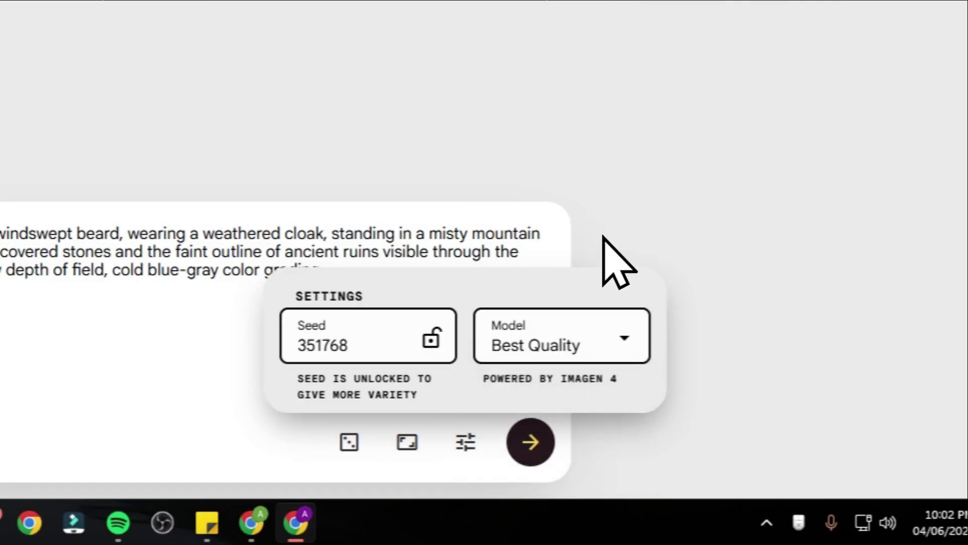
click(647, 237)
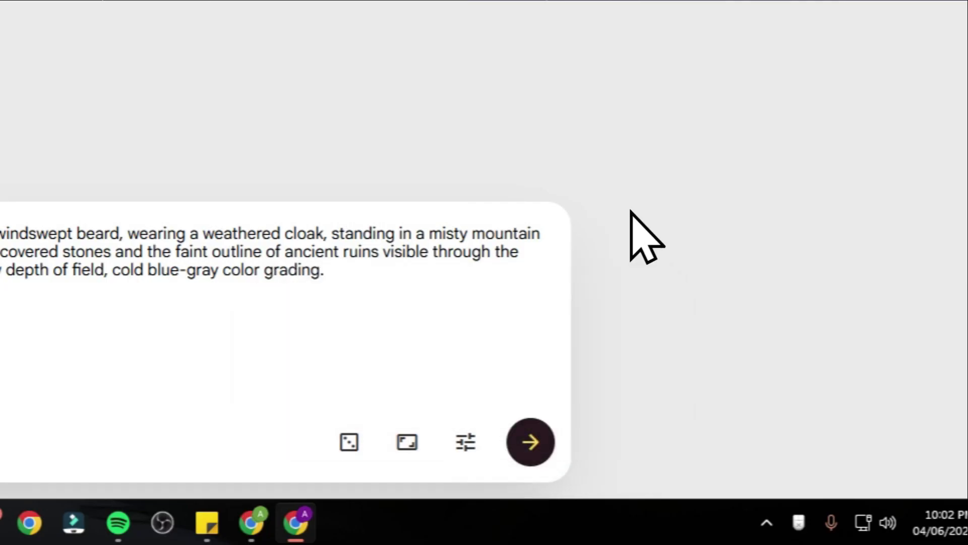
Generate the two mountain-valley portraits and view one enlarged before closing it.
click(530, 441)
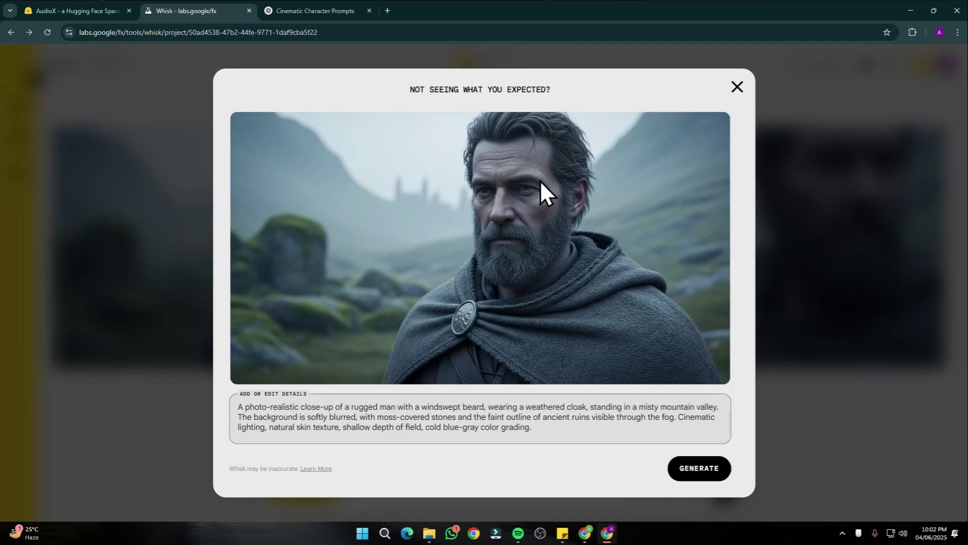
click(736, 90)
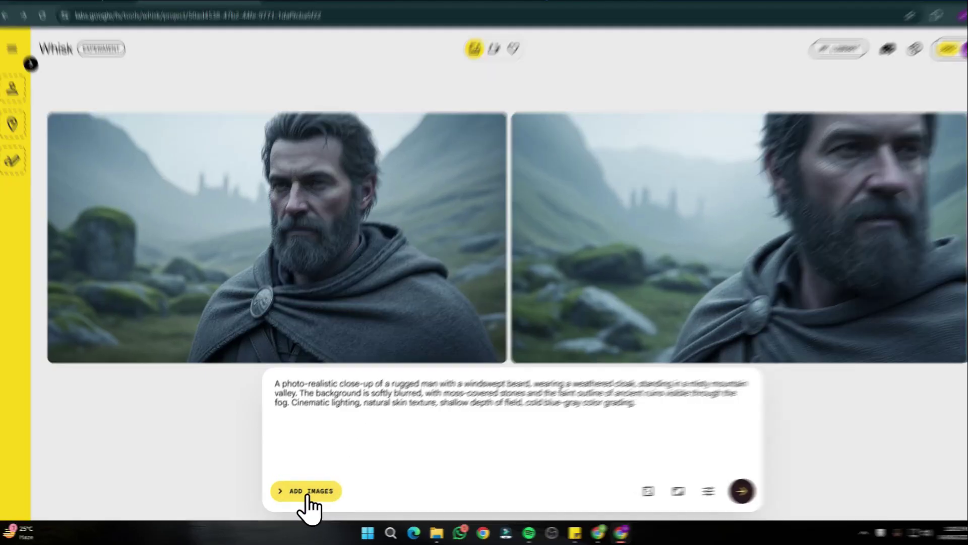
Expand the Subject/Scene/Style sidebar so a generated bearded-man portrait becomes the Subject.
click(309, 493)
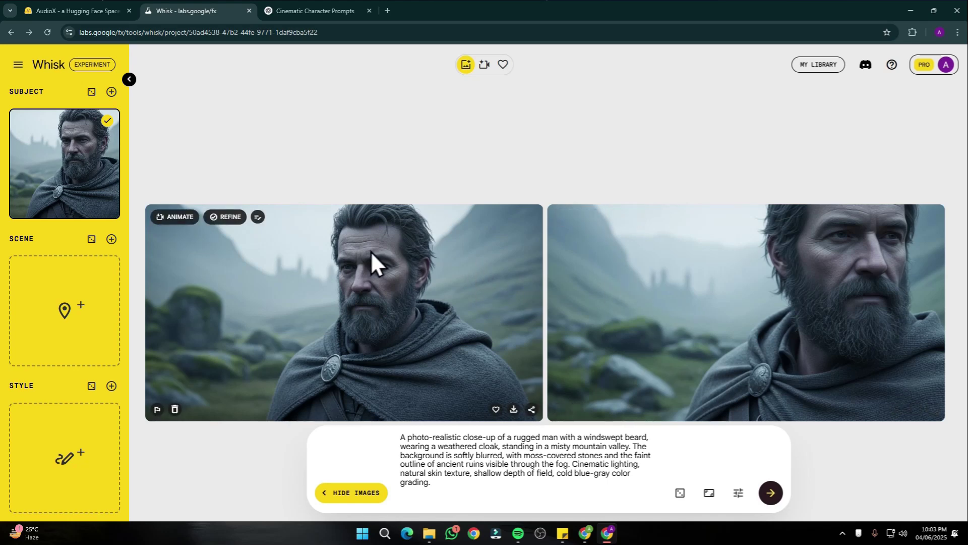
Remove the trailing blank line from the prompt and locate the phrases to edit.
drag(417, 473, 431, 480)
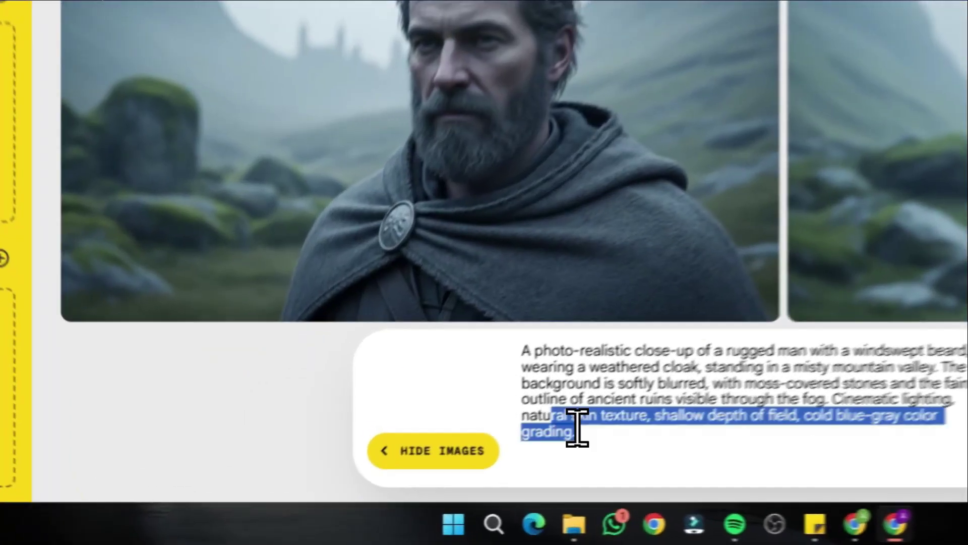
triple_click(578, 429)
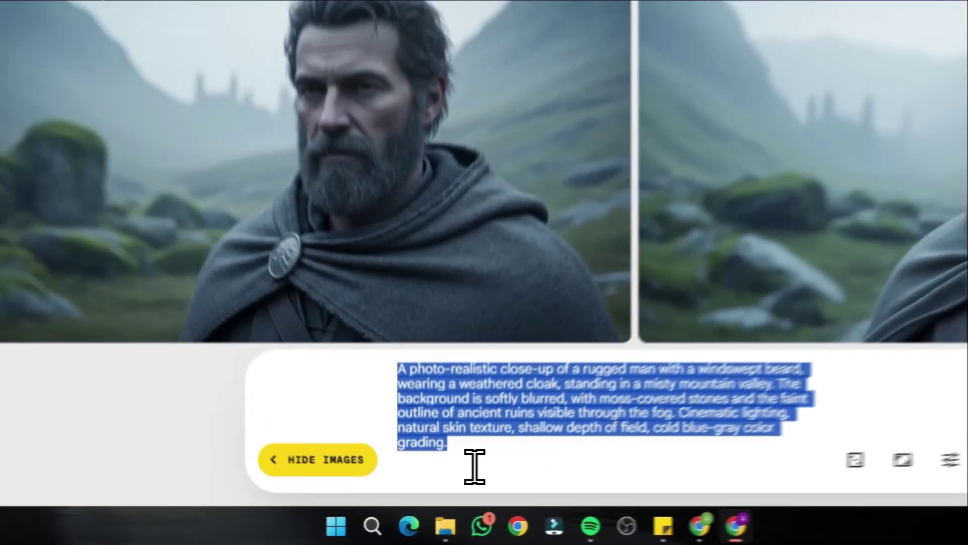
click(463, 498)
key(BackSpace)
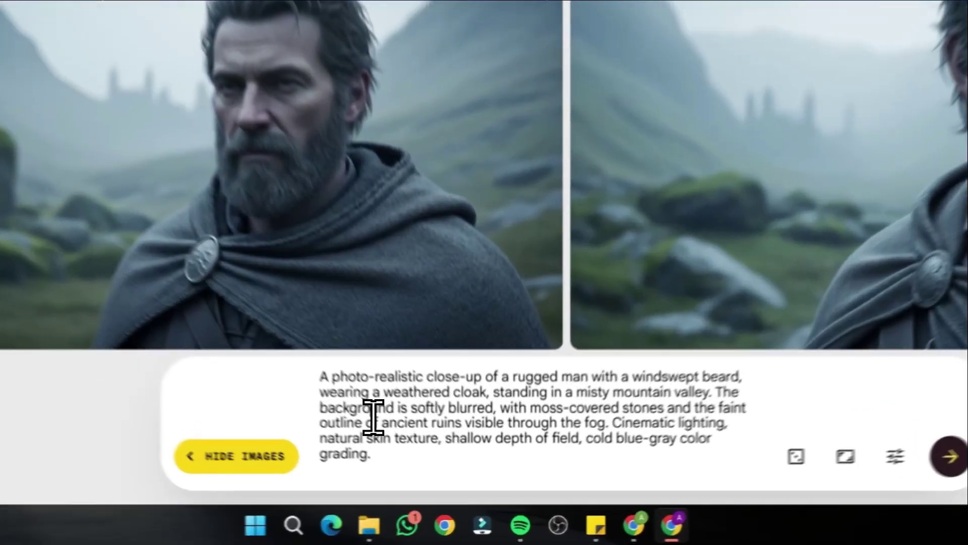
drag(432, 464, 483, 485)
click(484, 485)
drag(378, 384, 540, 449)
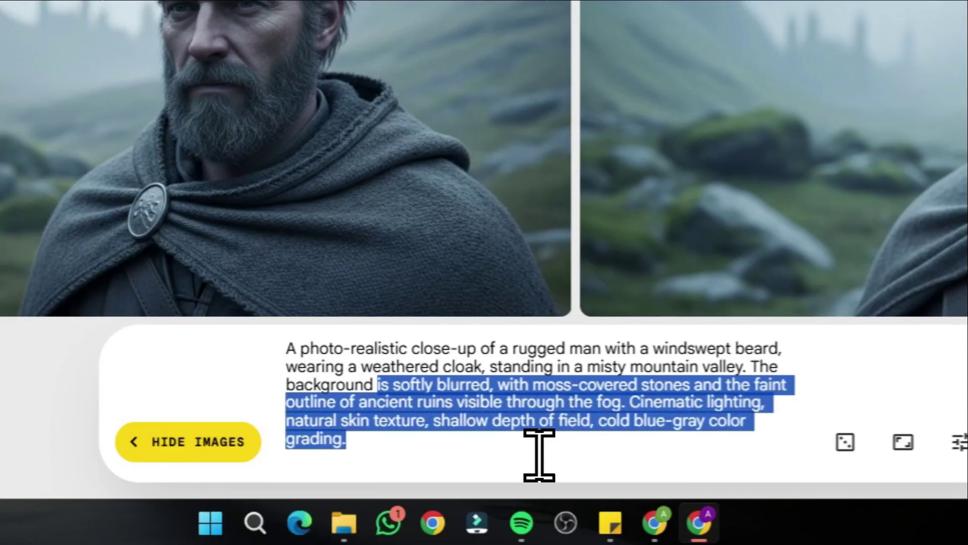
click(421, 421)
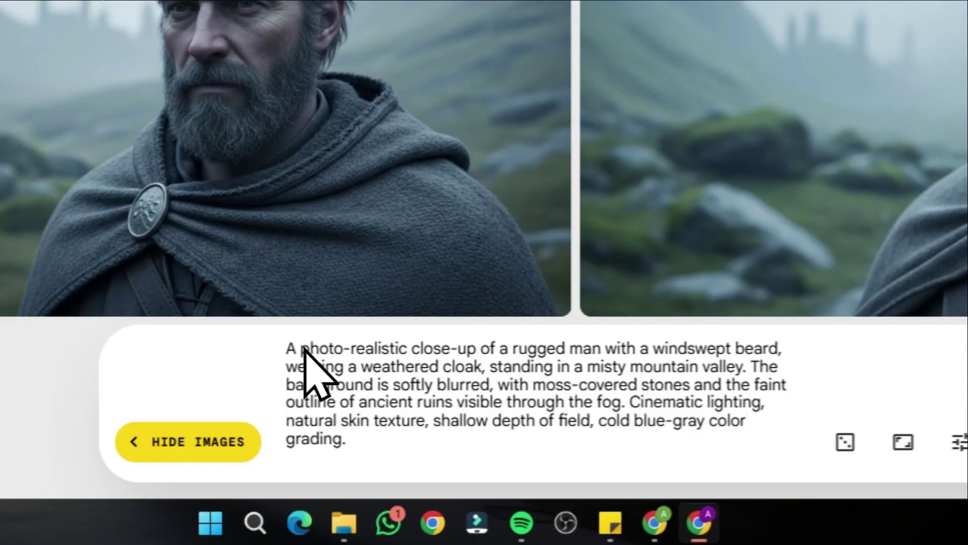
drag(416, 363, 675, 364)
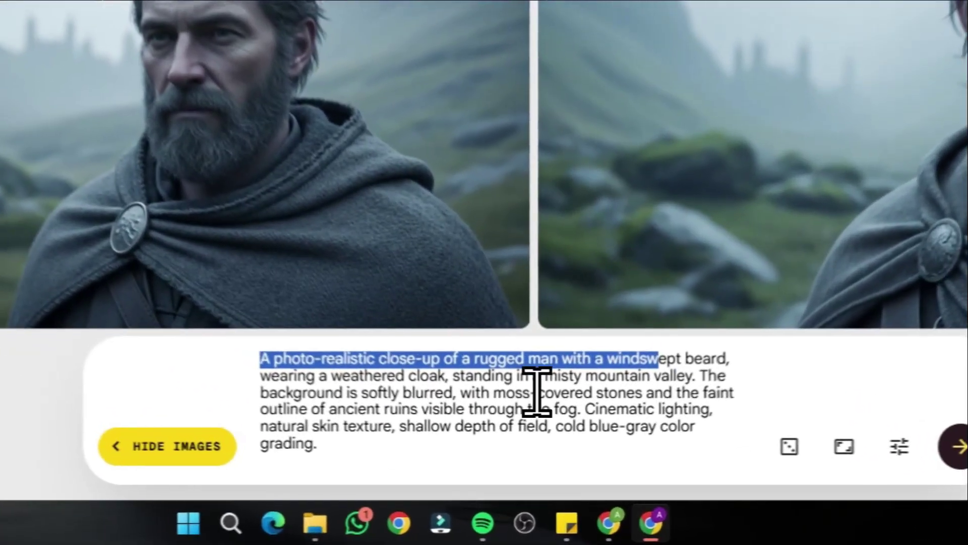
click(436, 466)
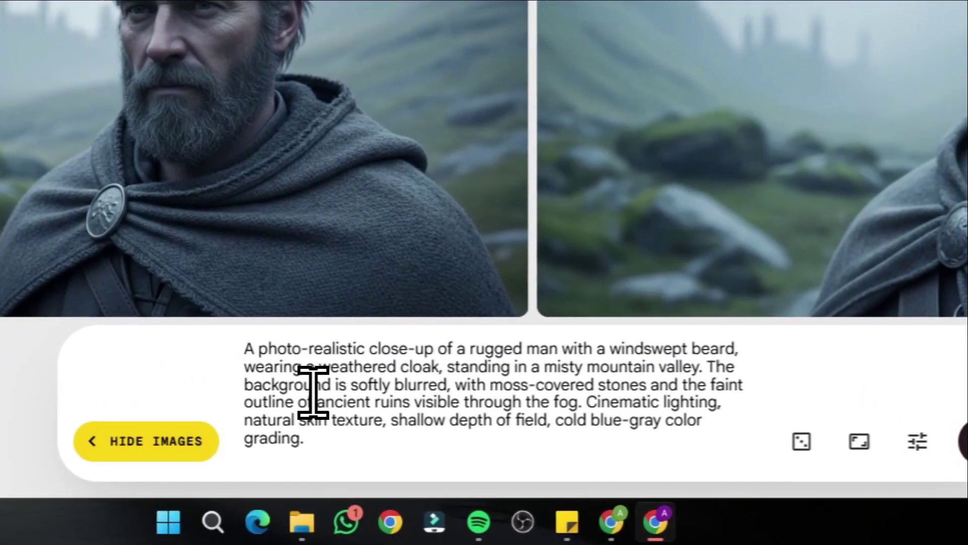
drag(293, 373, 433, 374)
click(285, 386)
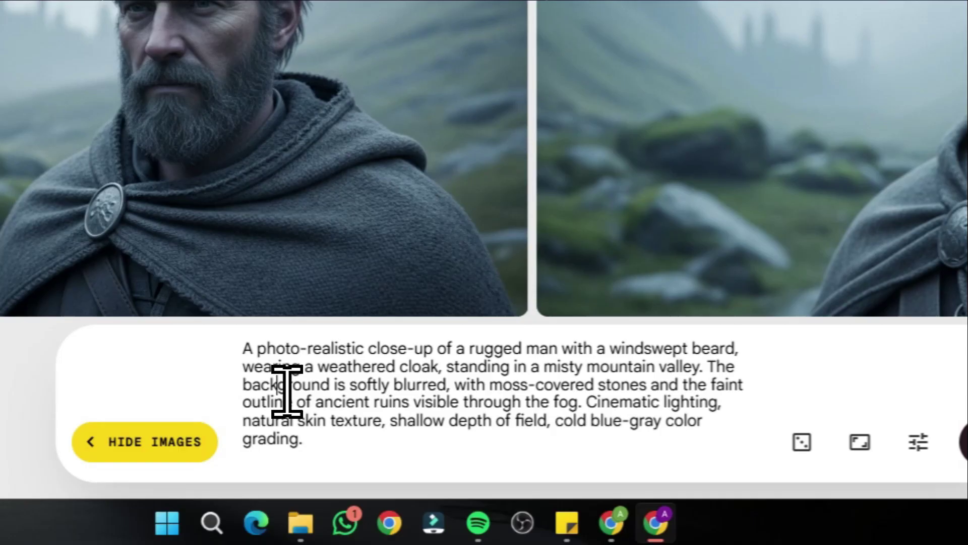
Replace 'weathered cloak' with 'jacket' and 'misty mountain valley' with 'urban cityscape'.
drag(317, 366, 452, 378)
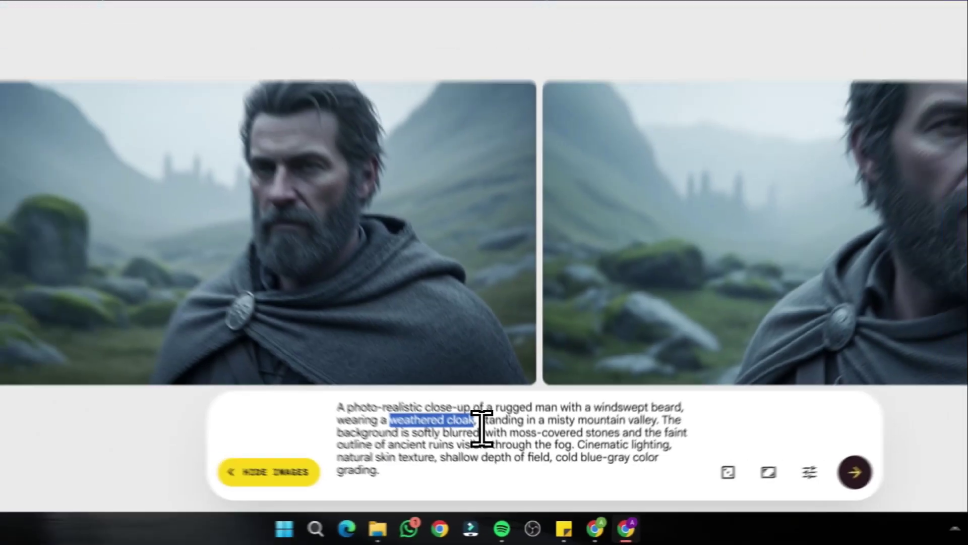
text(ja)
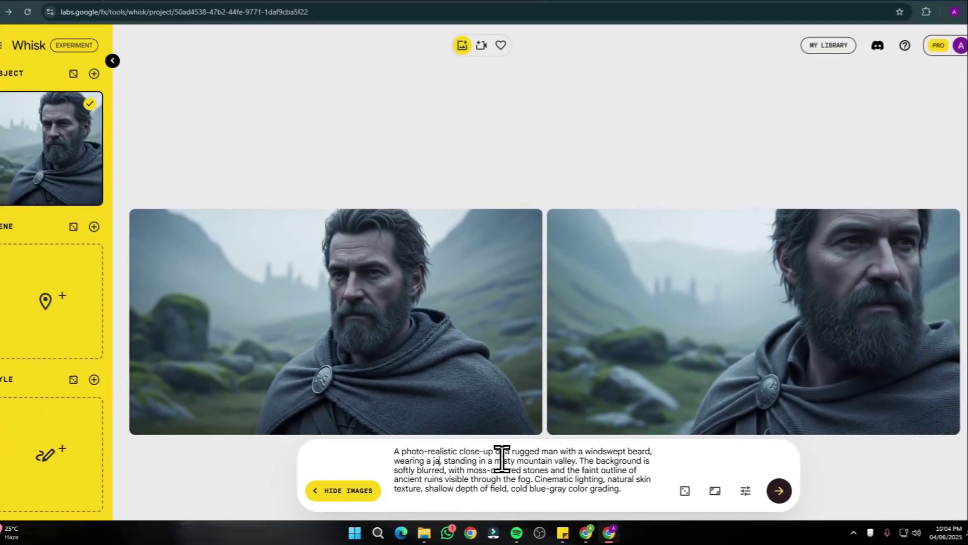
text(cket)
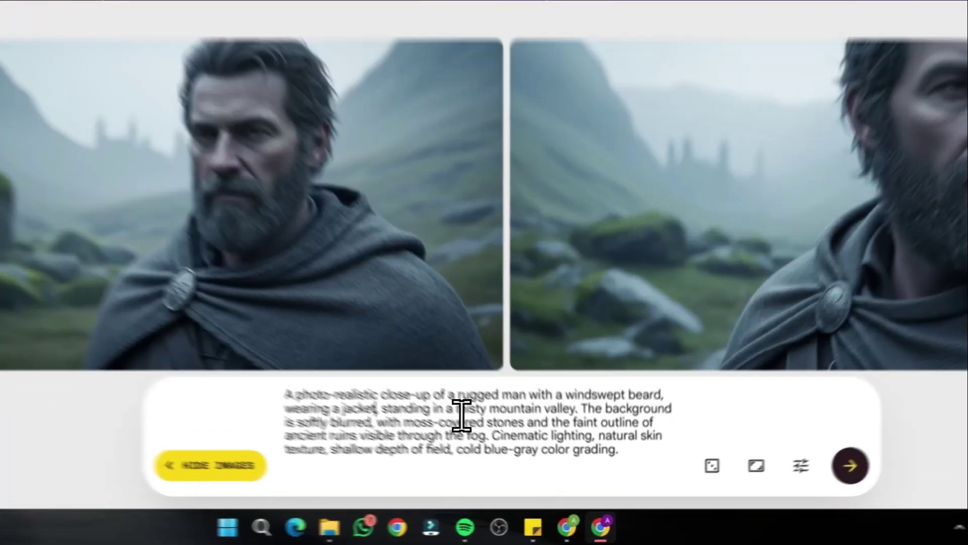
drag(512, 456, 594, 461)
text(urban city)
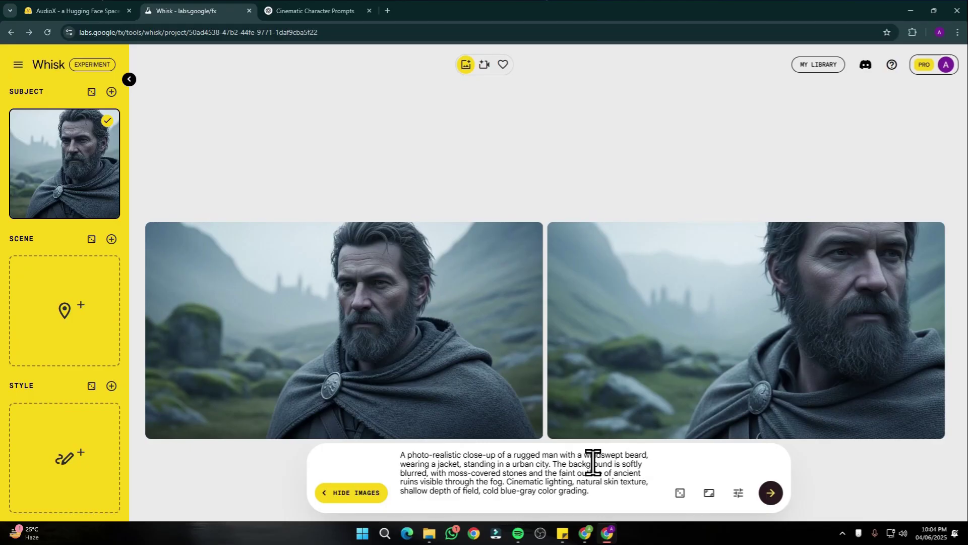
text(scape)
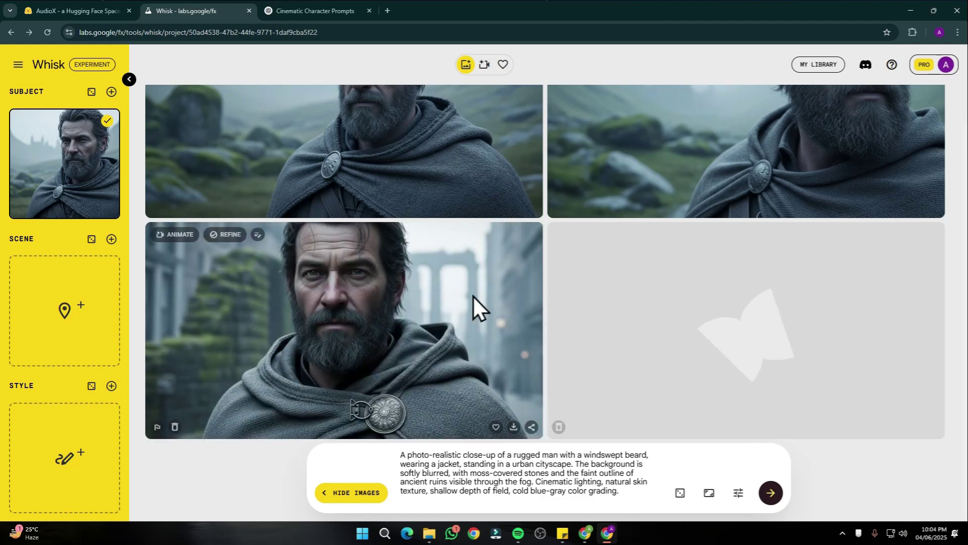
Review the new foggy city-ruins portraits, enlarging the grey-bearded close-up for a closer look.
scroll(388, 326, up, 2)
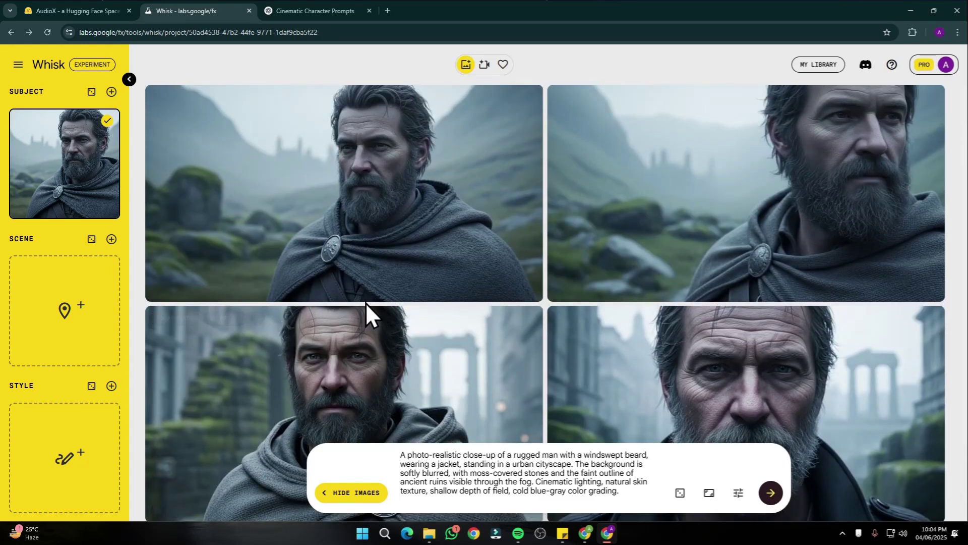
scroll(357, 298, down, 2)
scroll(421, 318, up, 2)
scroll(425, 308, down, 1)
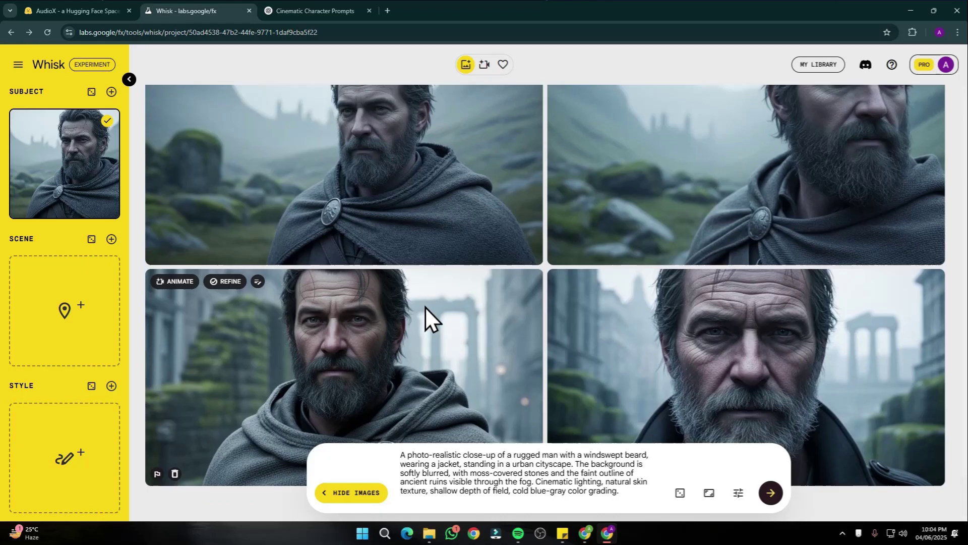
scroll(695, 302, up, 1)
scroll(525, 315, down, 1)
scroll(524, 316, down, 2)
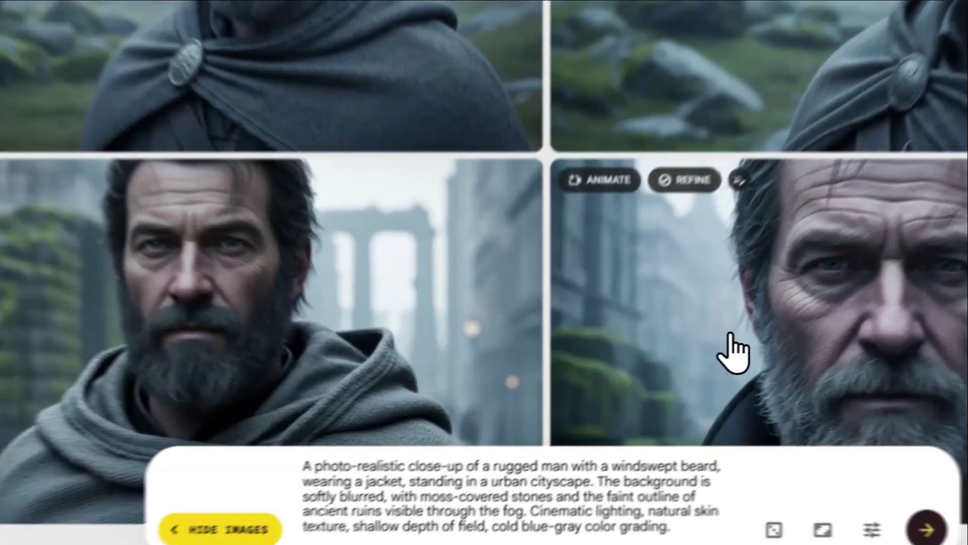
click(659, 337)
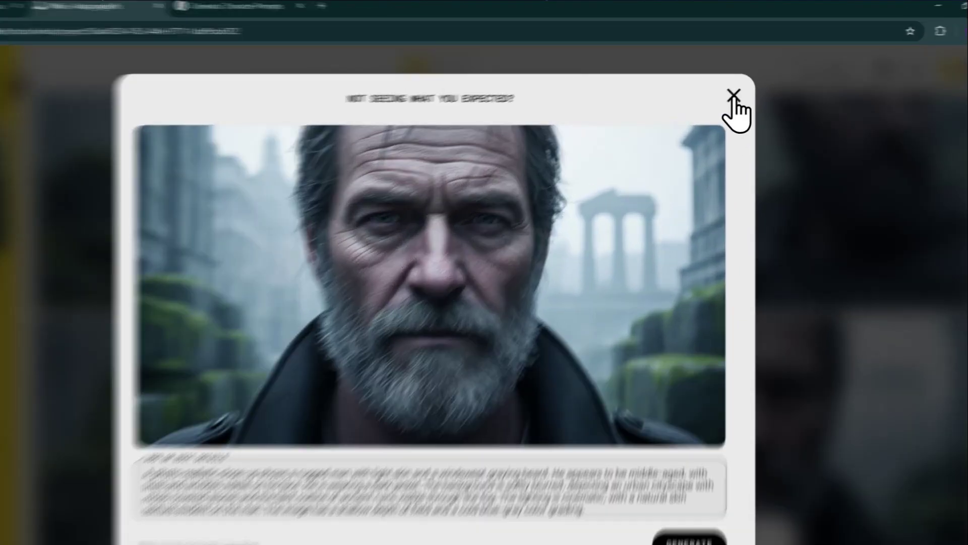
click(737, 87)
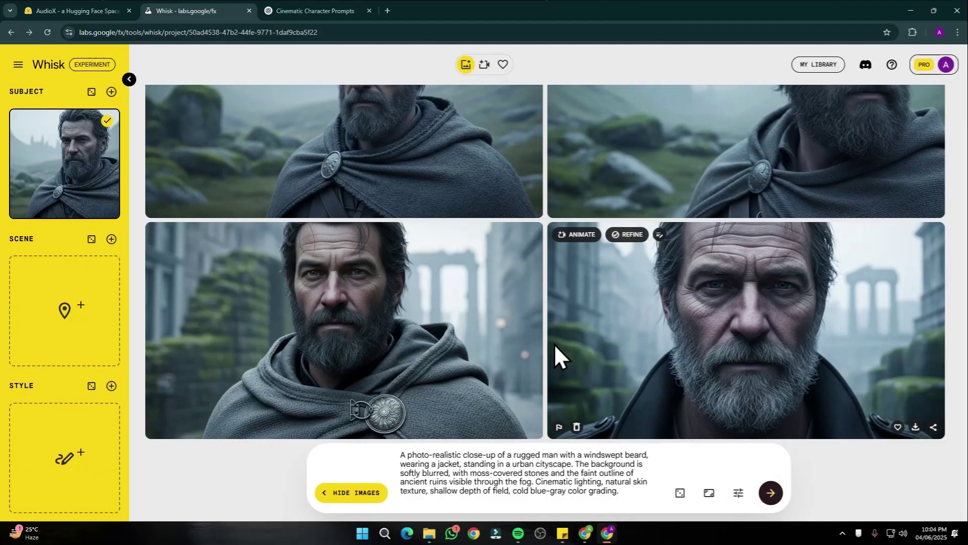
scroll(546, 340, up, 2)
scroll(546, 343, down, 2)
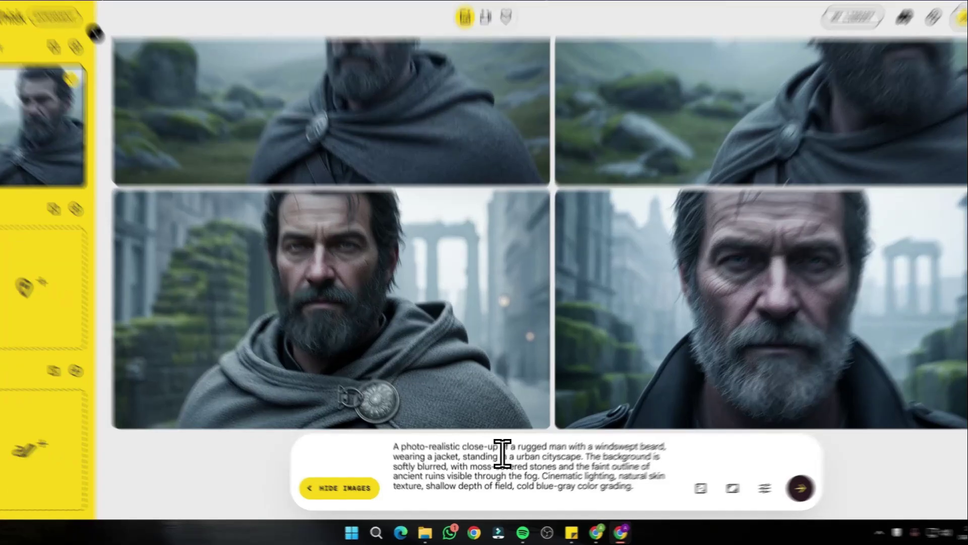
Change 'close-up' to 'full body shot' in the prompt and generate new images.
drag(497, 460, 469, 459)
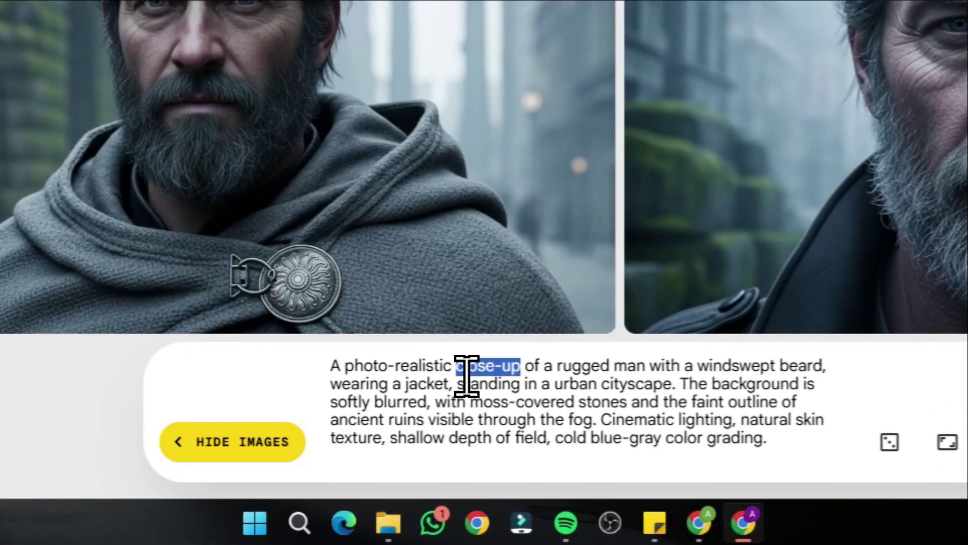
key(BackSpace)
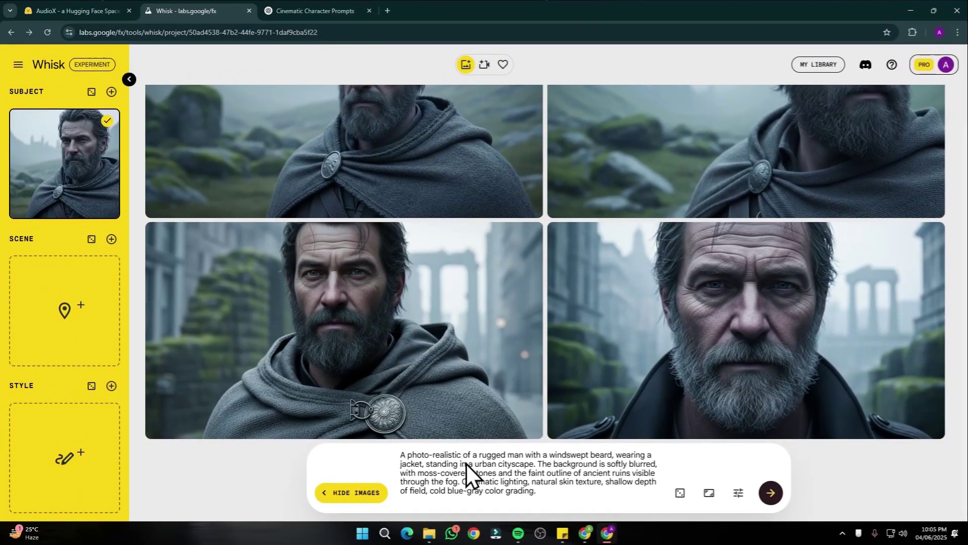
text(full n)
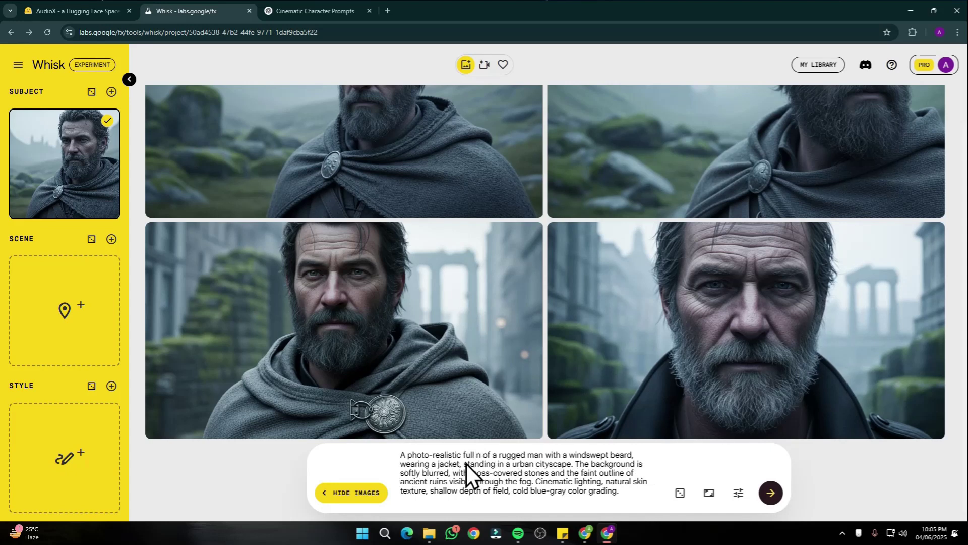
key(BackSpace)
text(body)
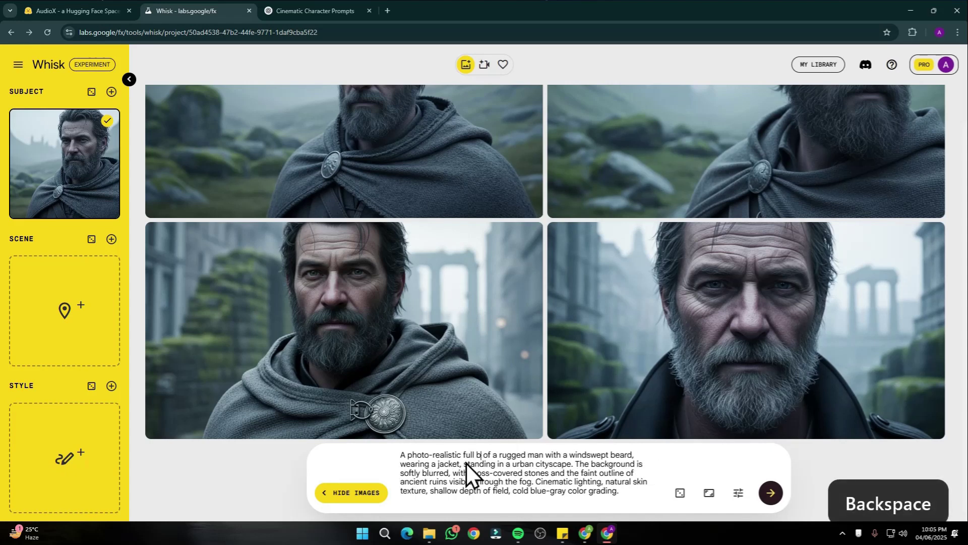
text( shot)
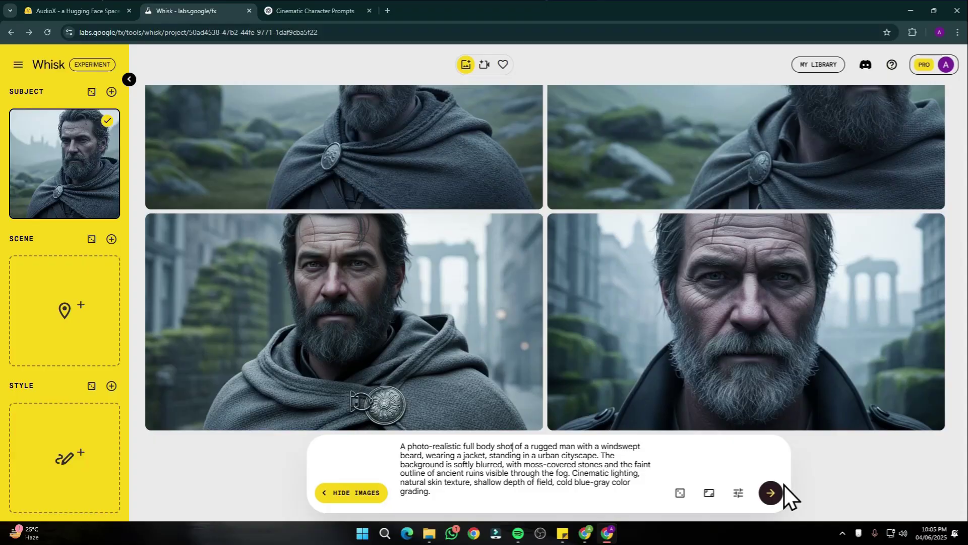
click(770, 493)
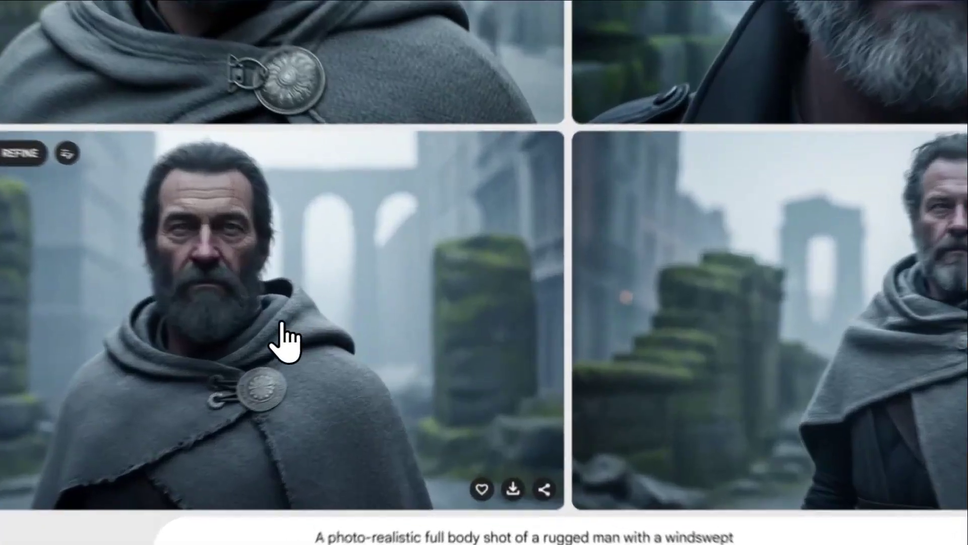
Preview the new full-body images enlarged, then close them.
click(283, 341)
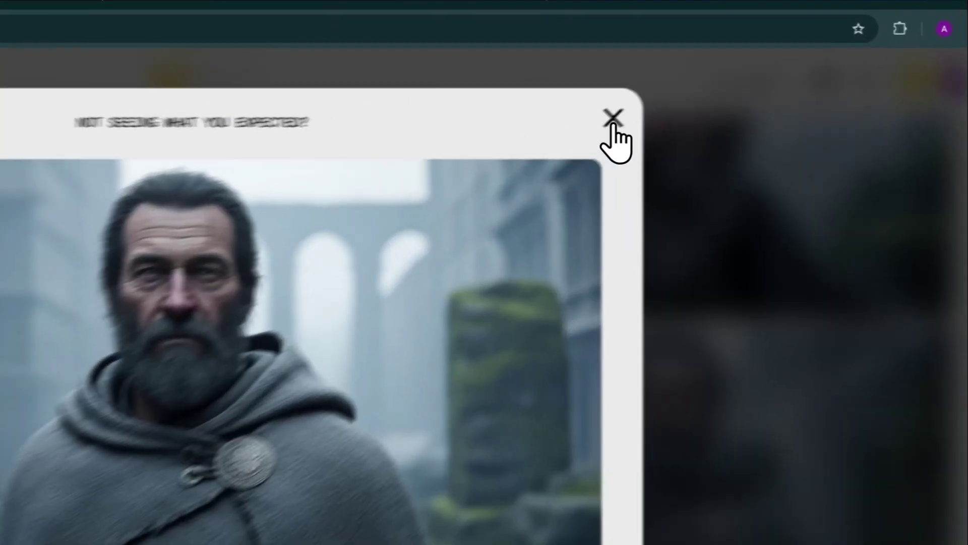
click(738, 87)
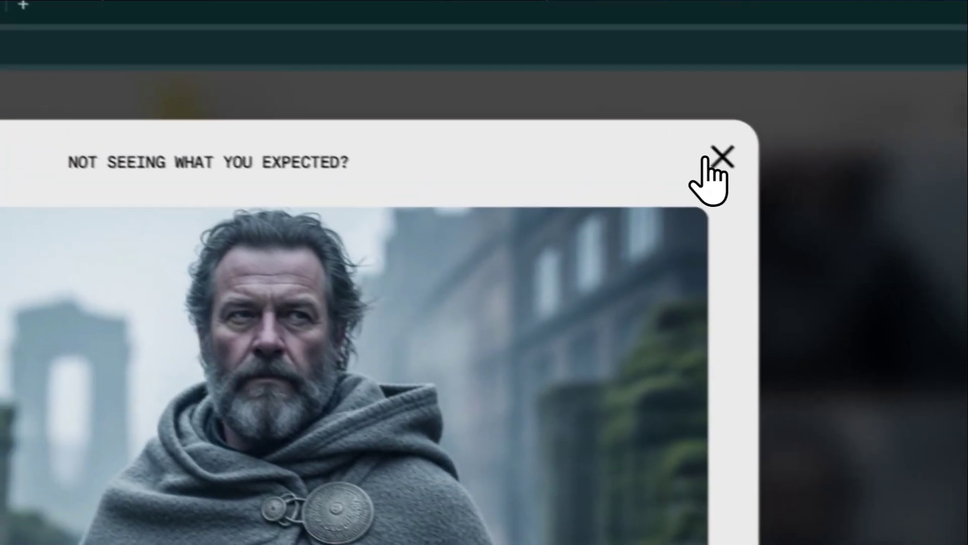
click(718, 158)
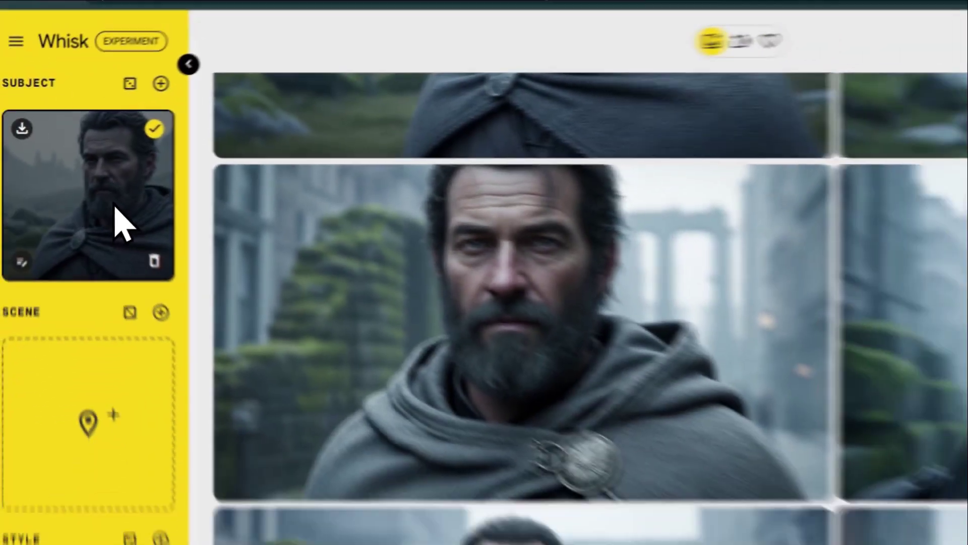
scroll(592, 317, down, 3)
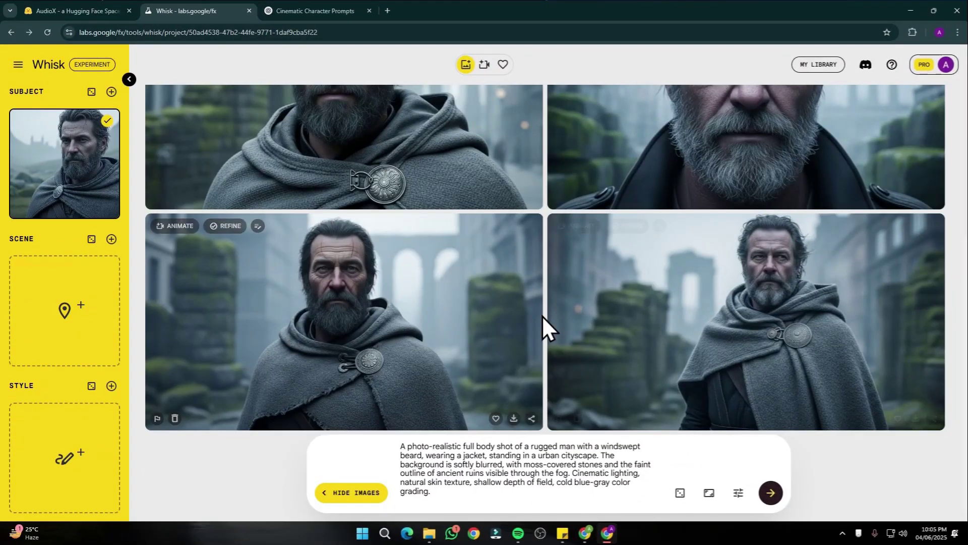
scroll(542, 315, up, 6)
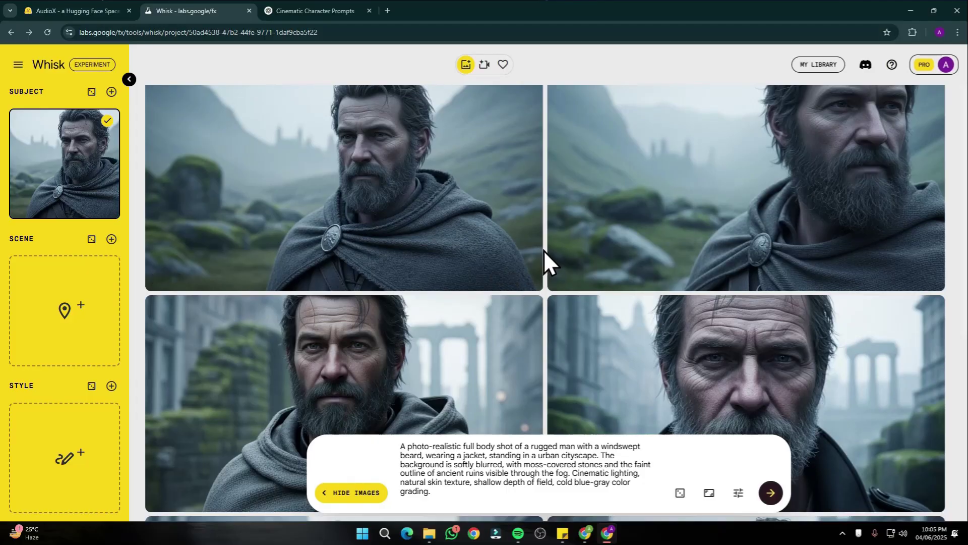
scroll(544, 250, down, 8)
scroll(543, 250, up, 7)
scroll(543, 250, up, 1)
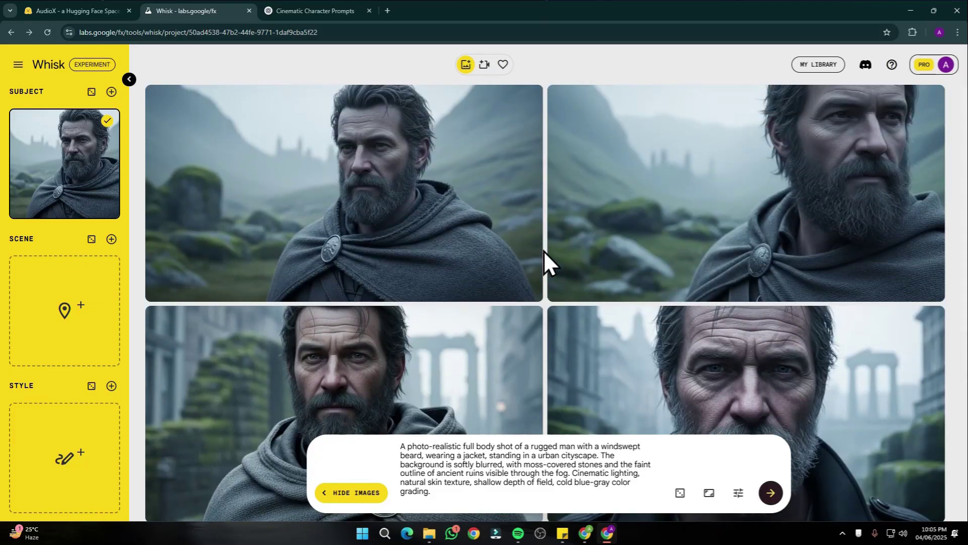
mouse_move(302, 196)
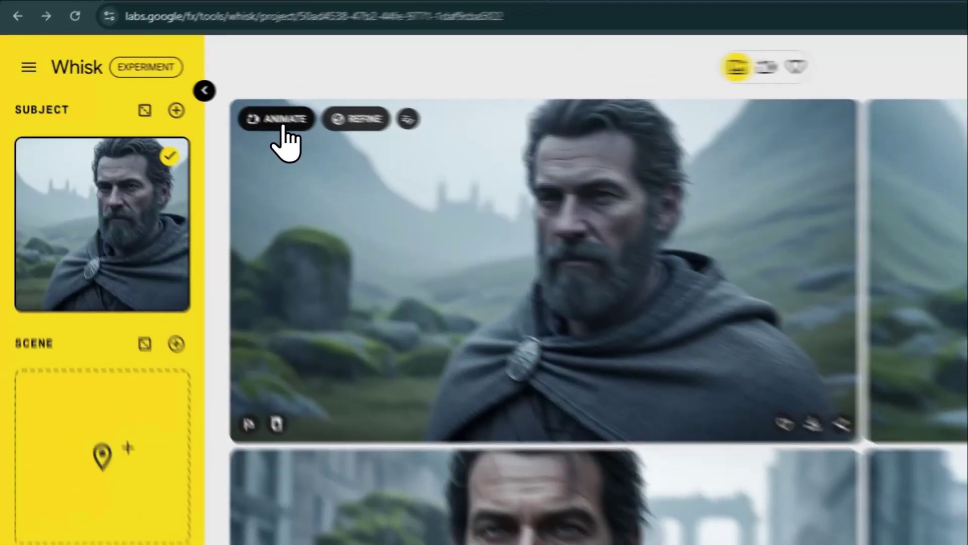
Animate the misty moorland portrait into an 8-second mountain video with the camera zooming out, and save it as a video file.
click(282, 120)
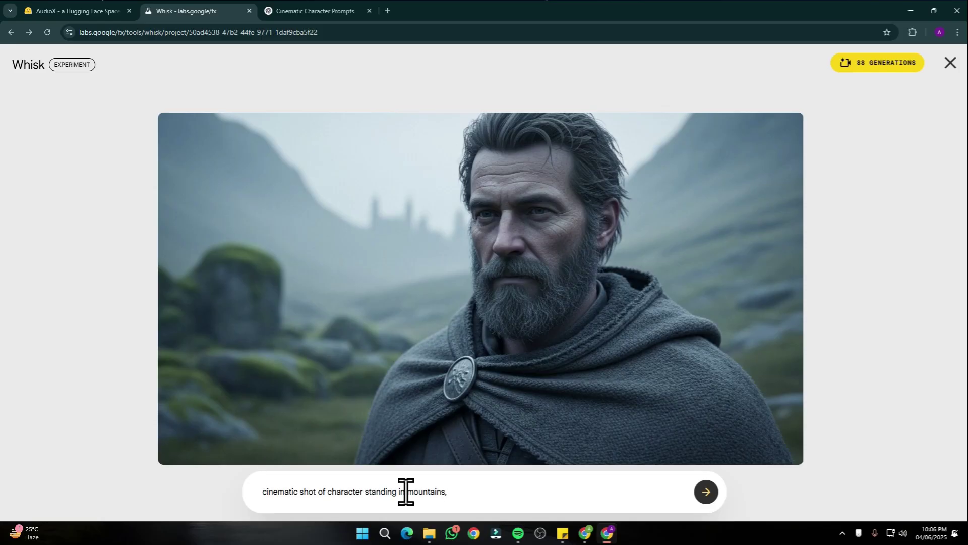
text(zooming out)
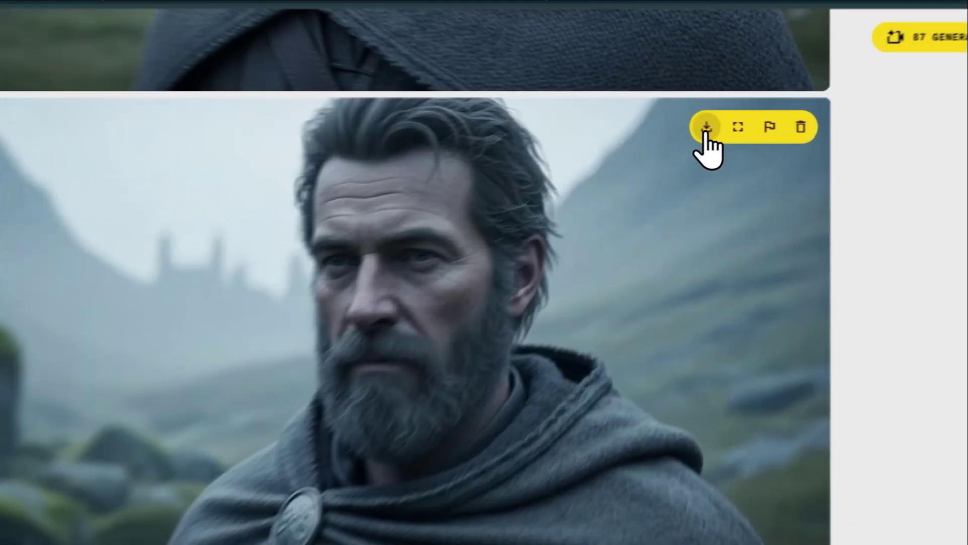
click(724, 120)
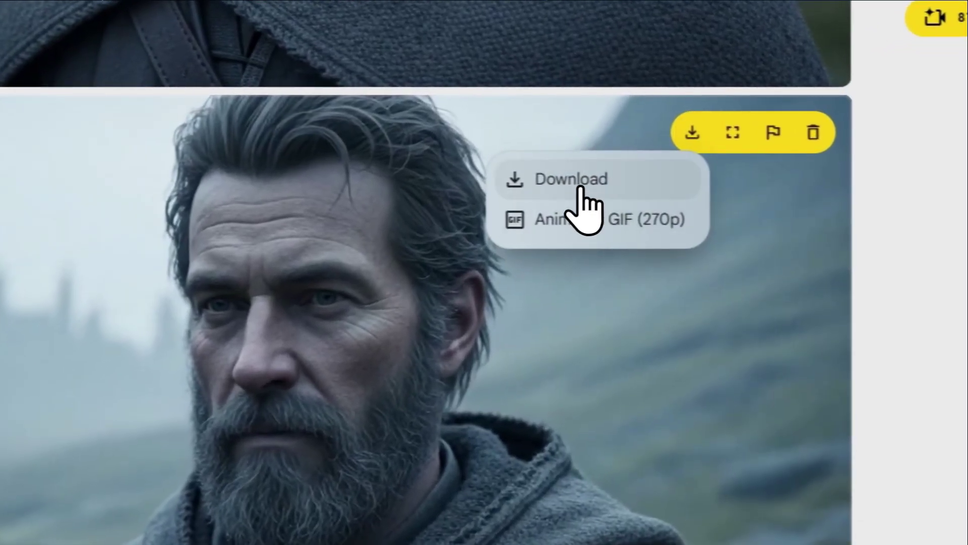
click(666, 146)
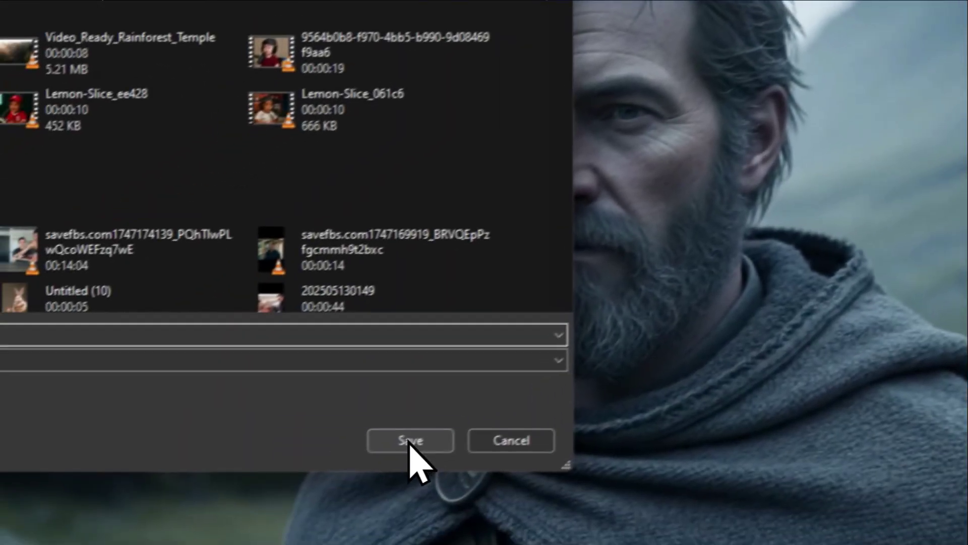
click(410, 442)
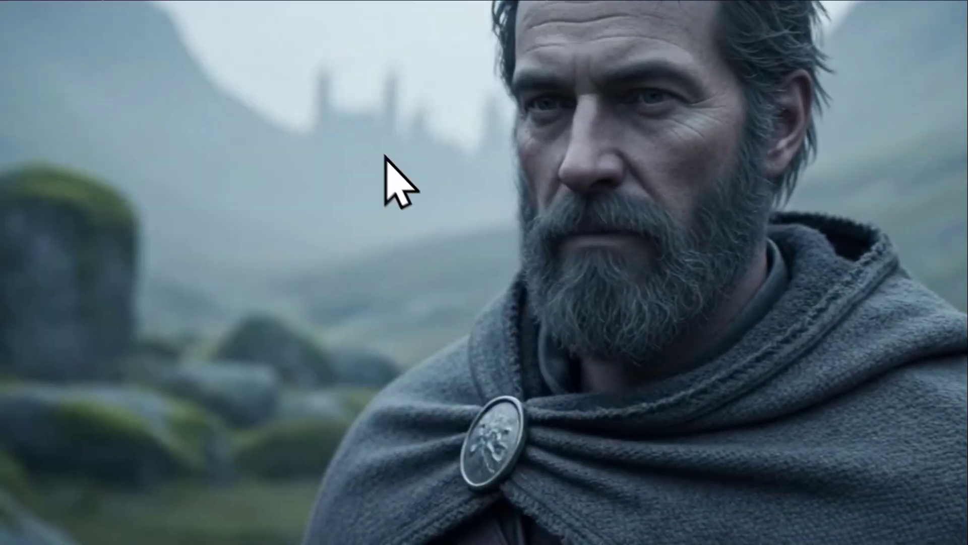
On the AudioX page, enter 'wind blowing' as the sound prompt for the uploaded Whisk video.
click(75, 11)
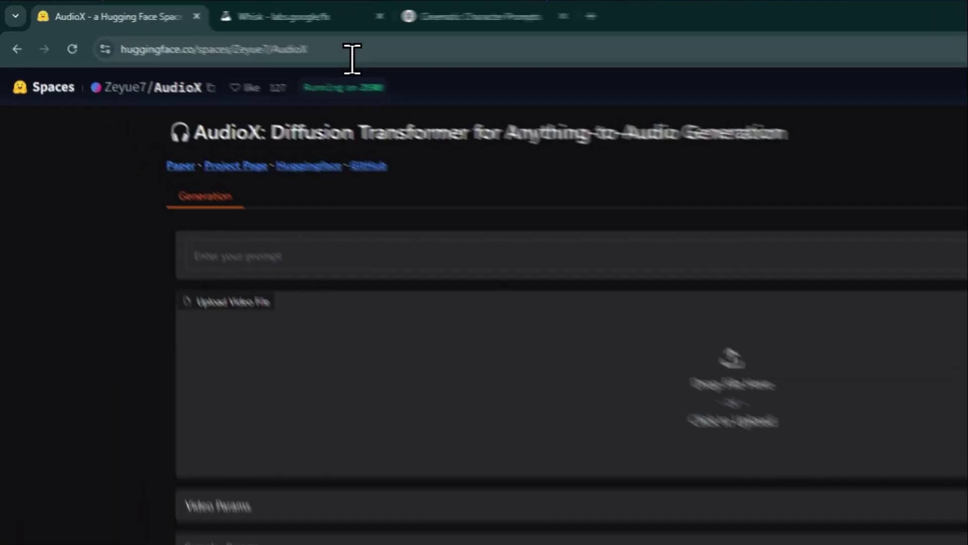
click(100, 34)
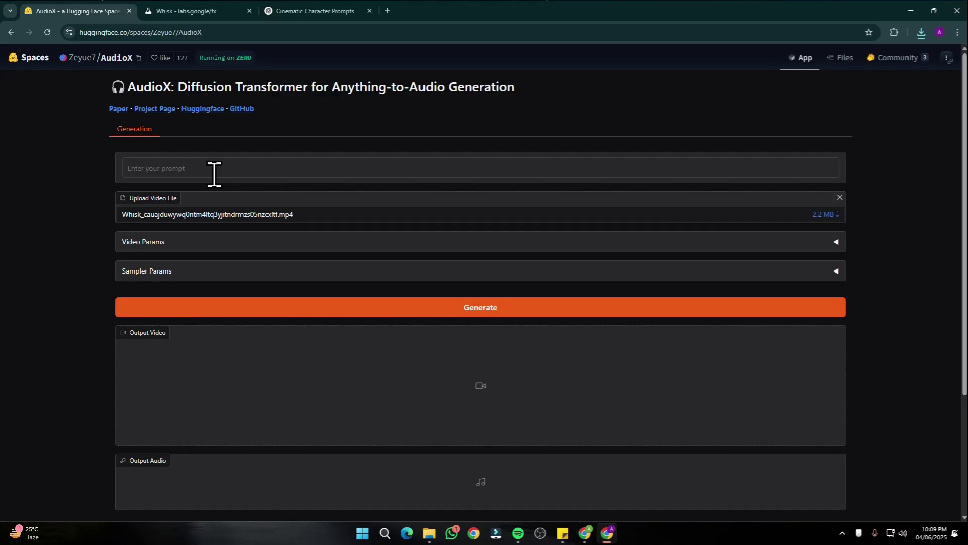
click(214, 174)
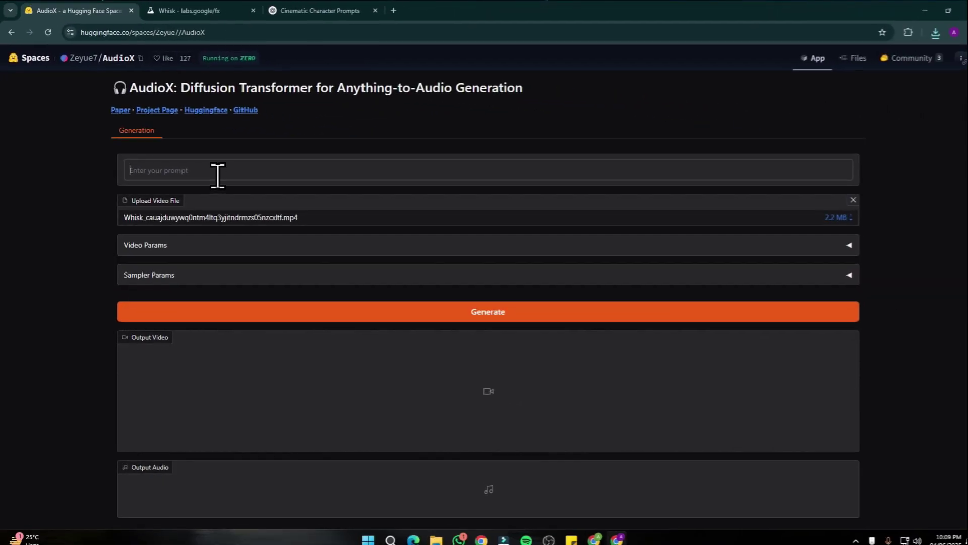
text(i)
key(BackSpace)
text(wind blowing)
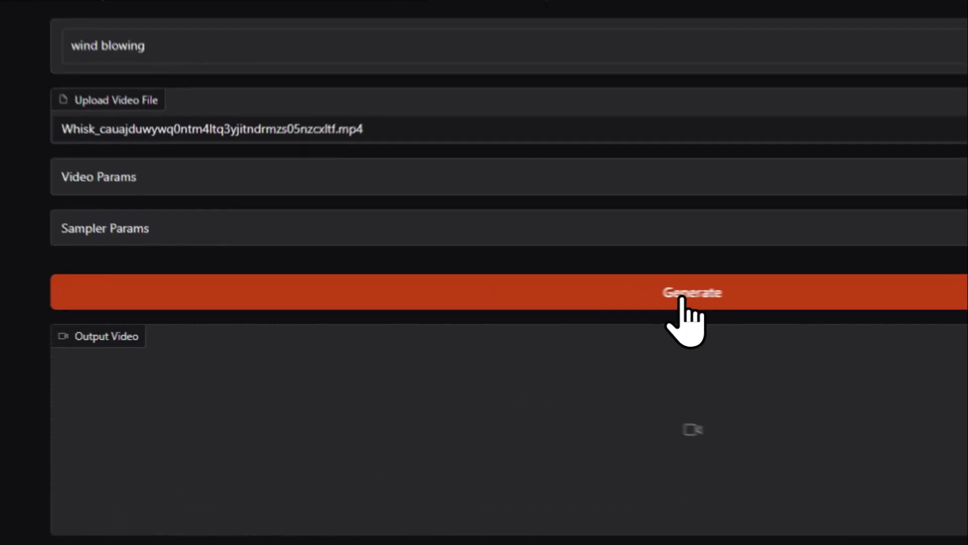
Generate wind audio for the uploaded mountain video and wait for the output video and audio.
click(475, 322)
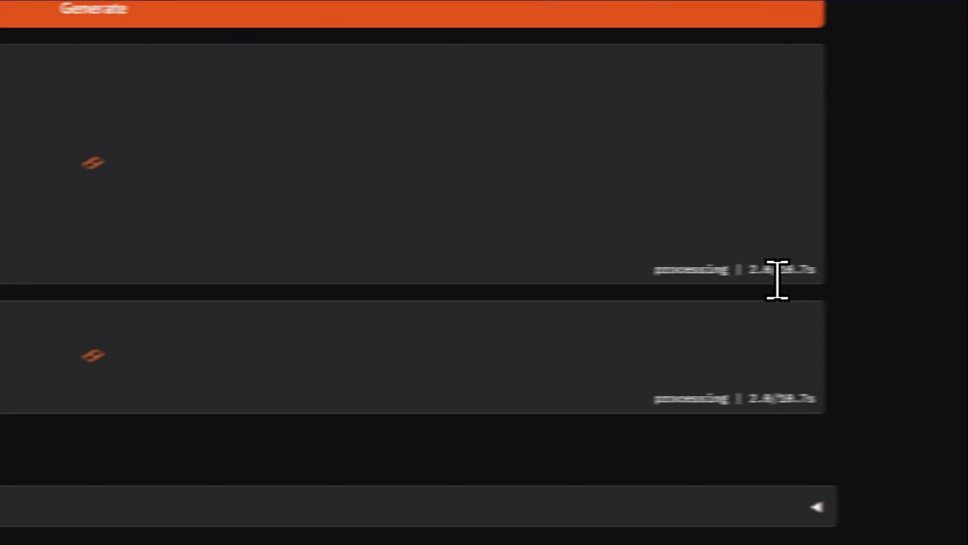
double_click(776, 277)
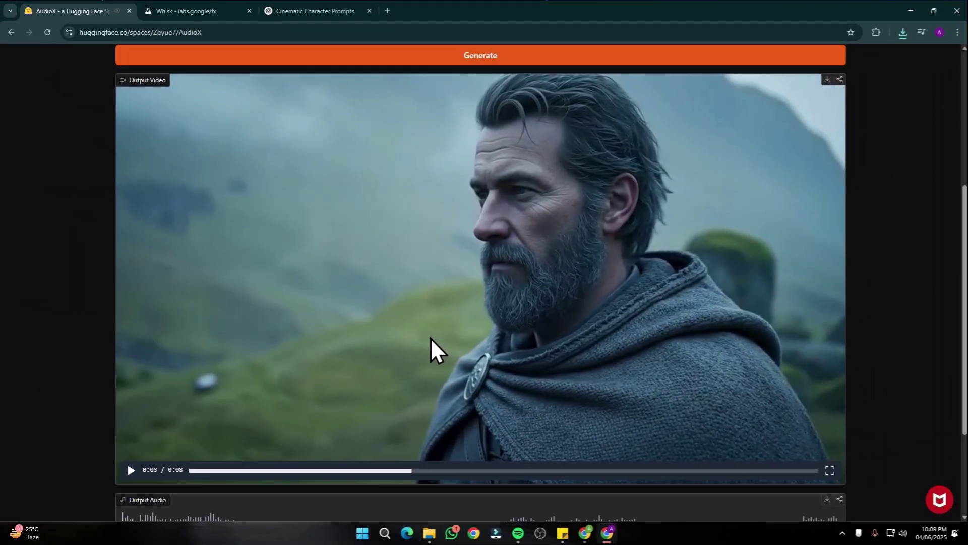
Scroll up the AudioX page to review the prompt, the uploaded video and the finished wind-audio output.
scroll(430, 338, up, 5)
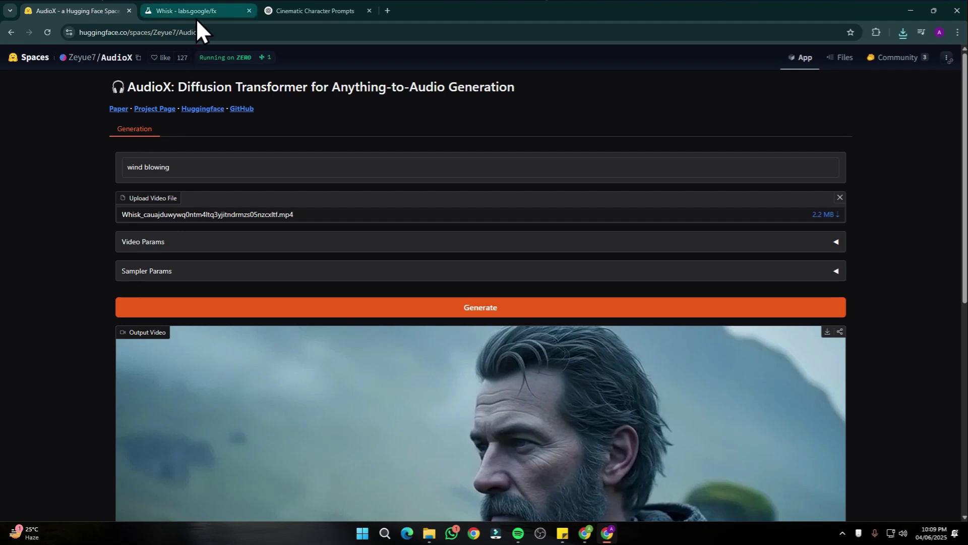